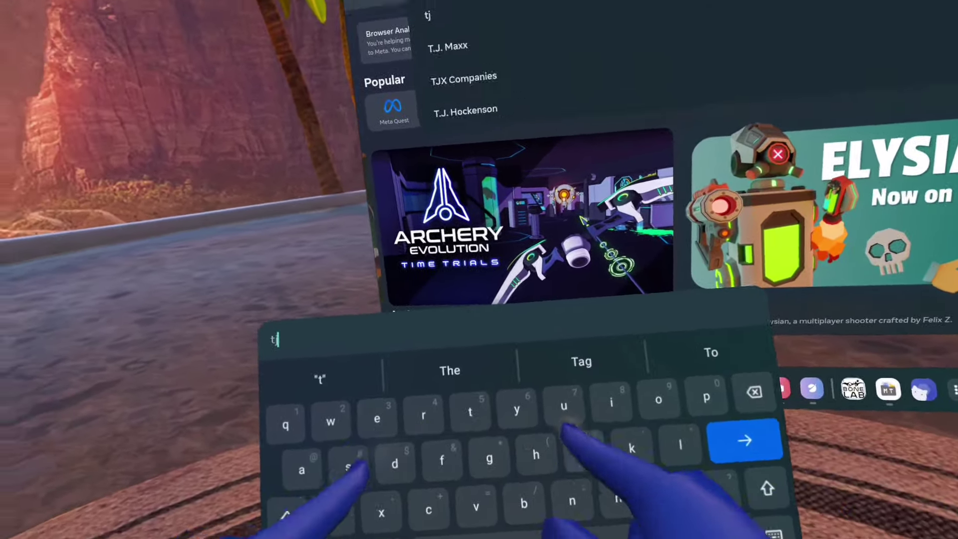
Step: Open the BONELAB mod listing at thunderstore.io/c/bonelab/
text(de)
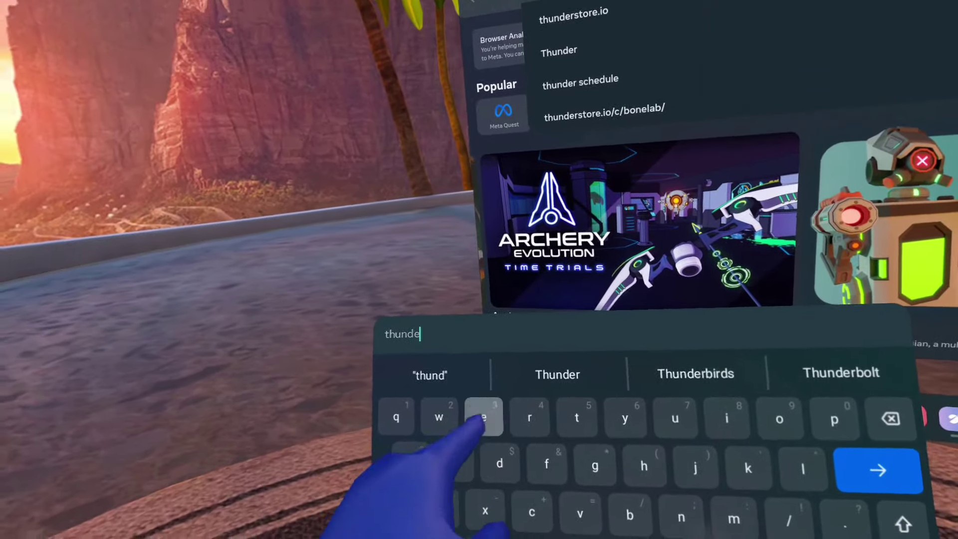
text(rstore)
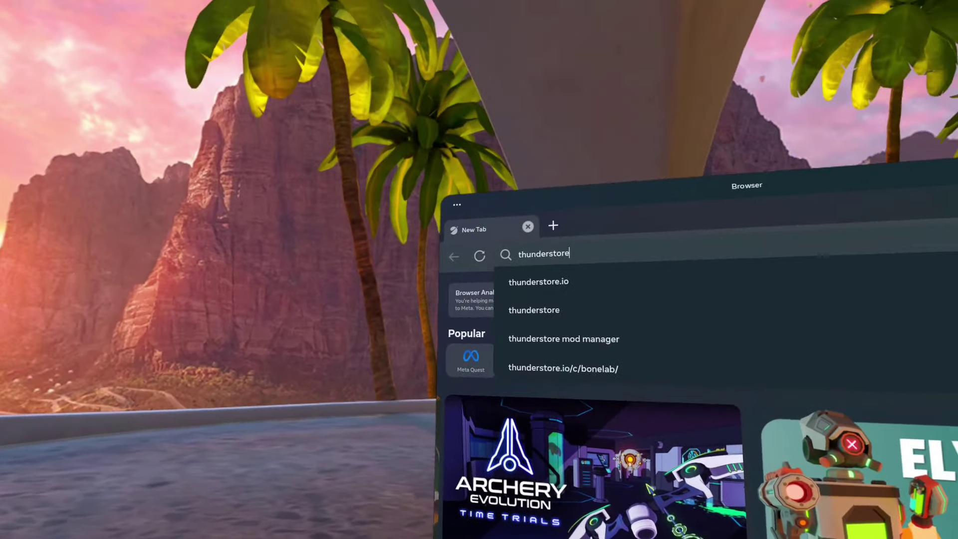
text(.io)
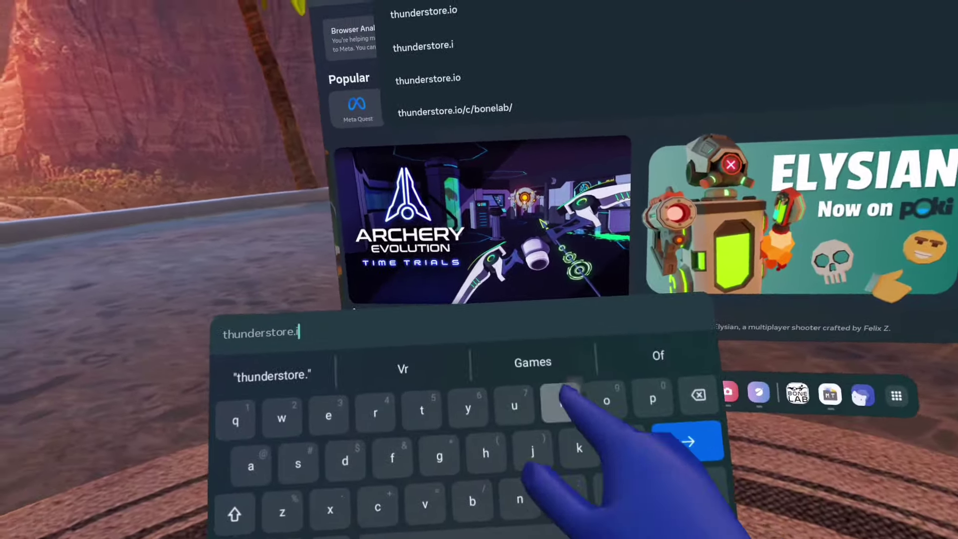
text(/)
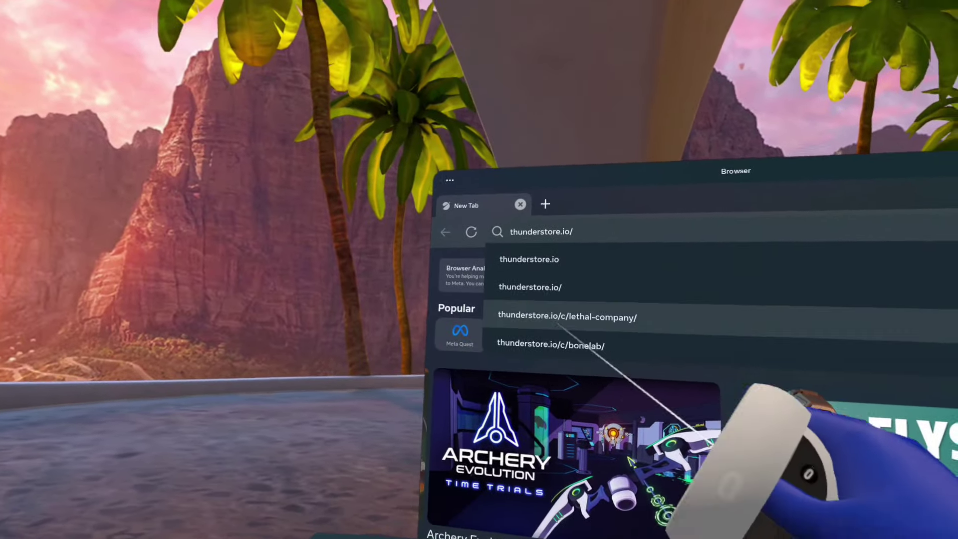
click(589, 345)
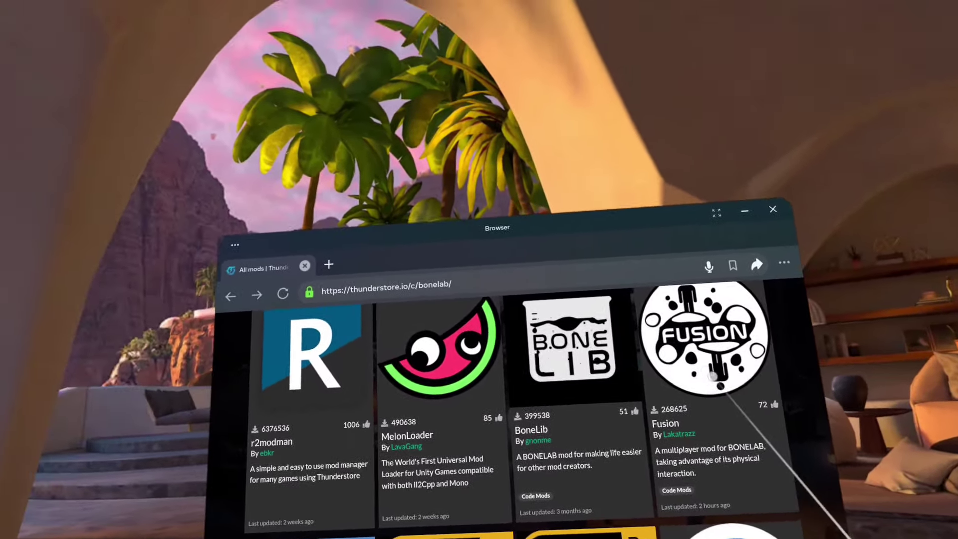
Step: Open the Fusion mod's page from the BONELAB listing and show its available versions
click(567, 370)
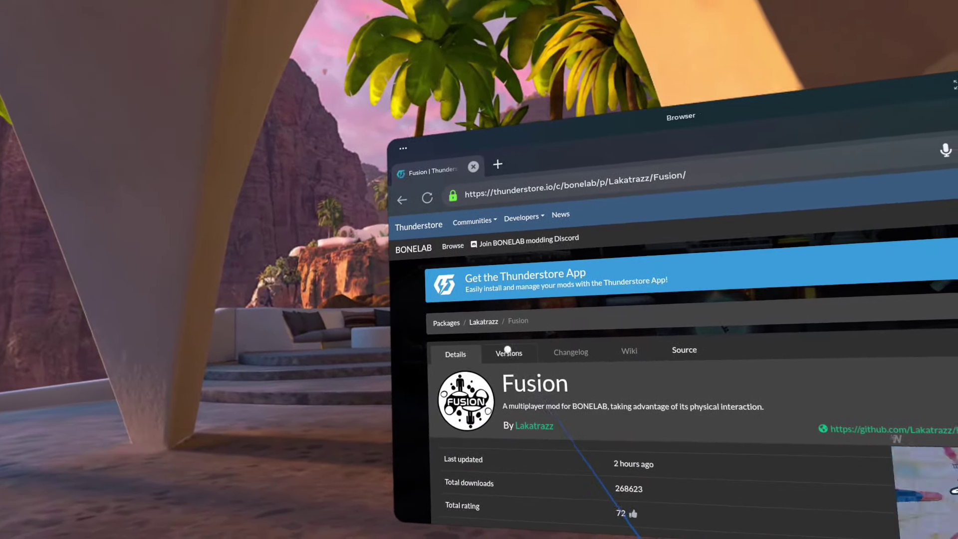
click(507, 352)
scroll(599, 368, down, 3)
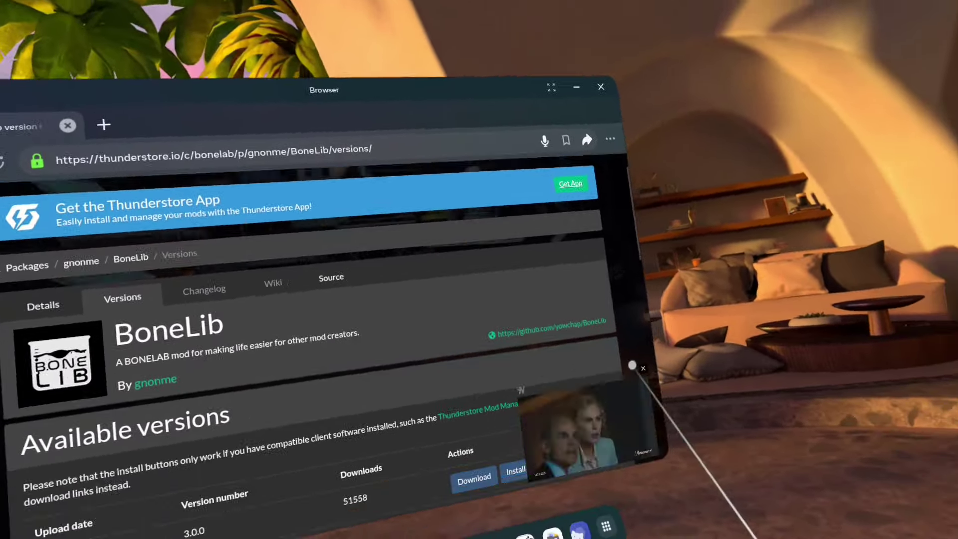
Step: Look through the available versions of the BoneLib mod
scroll(915, 340, down, 2)
scroll(915, 340, down, 2)
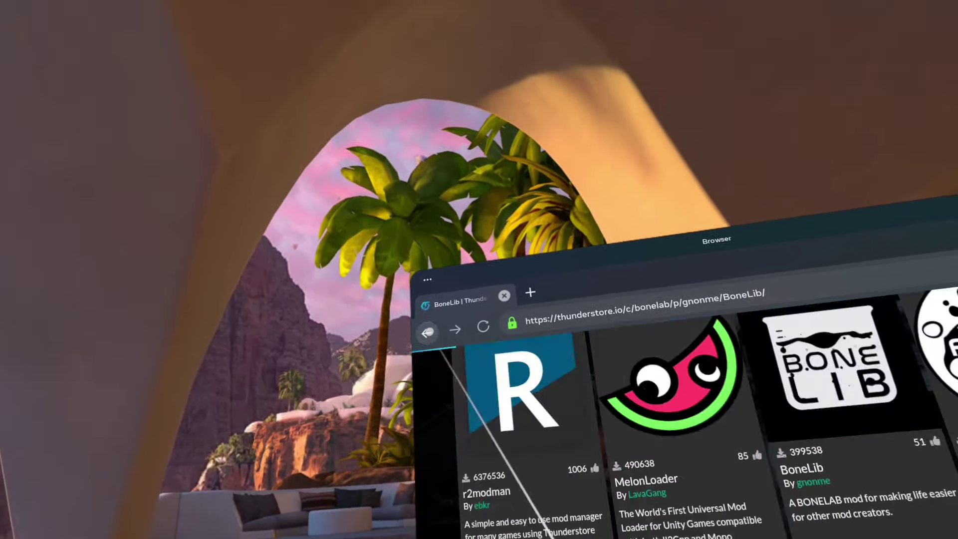
Step: Find the Ragdoll Player mod in the BONELAB listing and download its version 1.3.0
scroll(614, 349, down, 2)
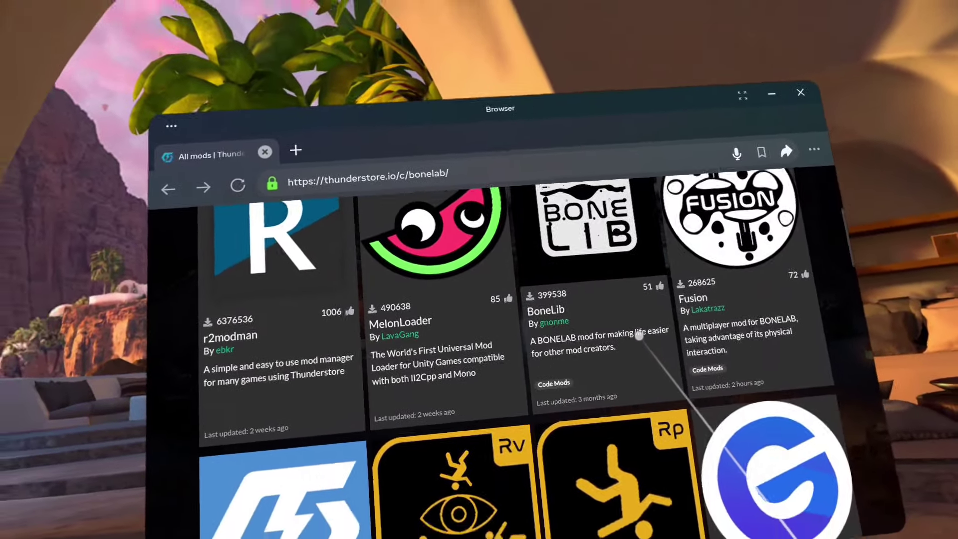
scroll(633, 331, down, 5)
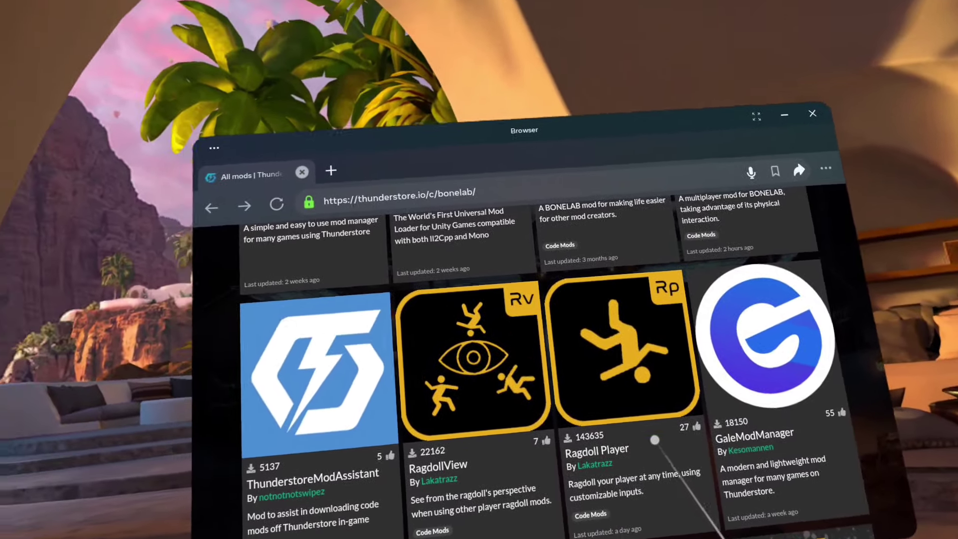
click(574, 434)
scroll(721, 449, down, 3)
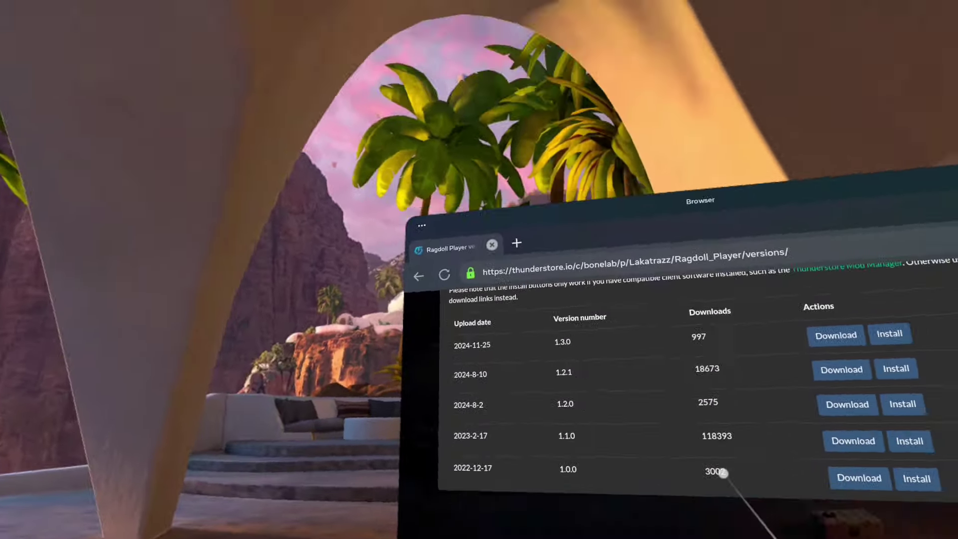
scroll(721, 474, up, 3)
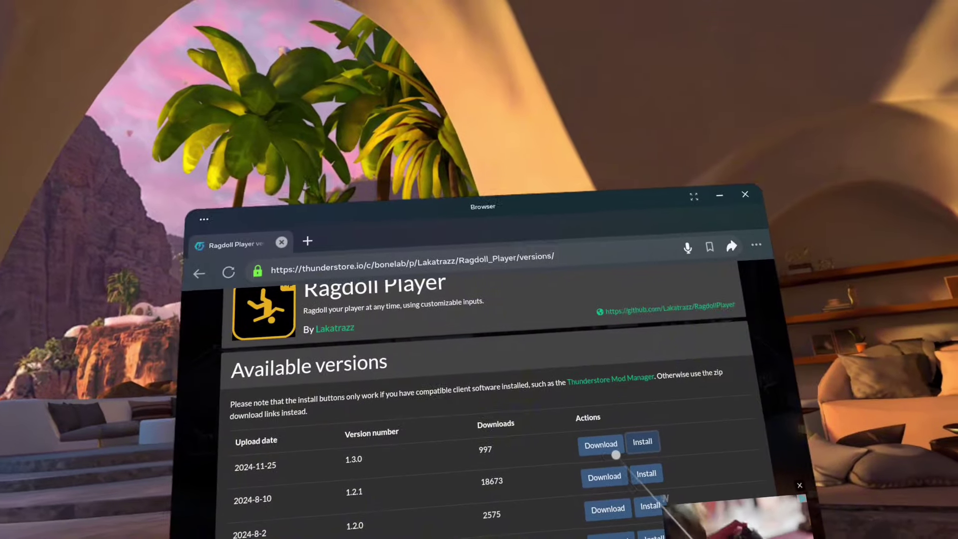
click(602, 446)
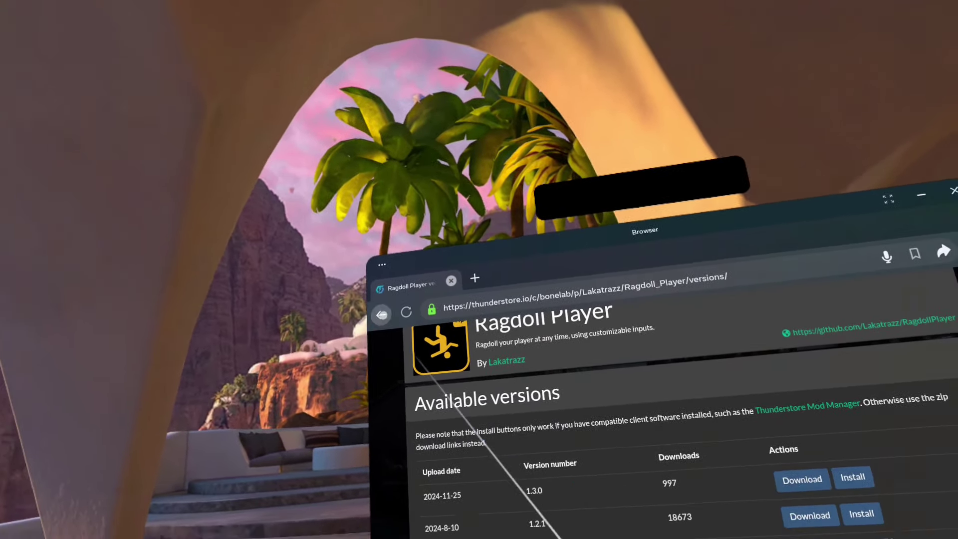
Step: Leave the Ragdoll Player page and open the Bonelab mods page at mod.io/g/bonelab
click(394, 332)
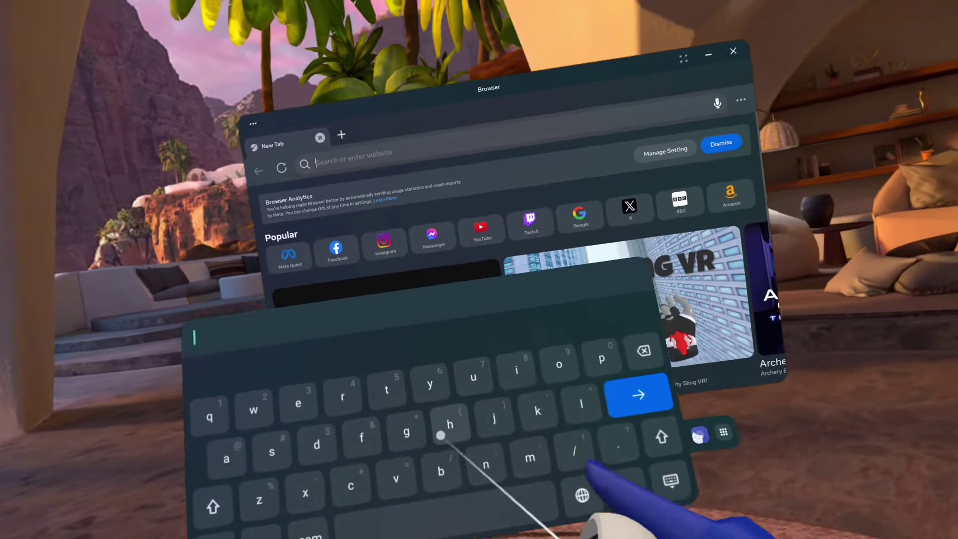
text(mod.io)
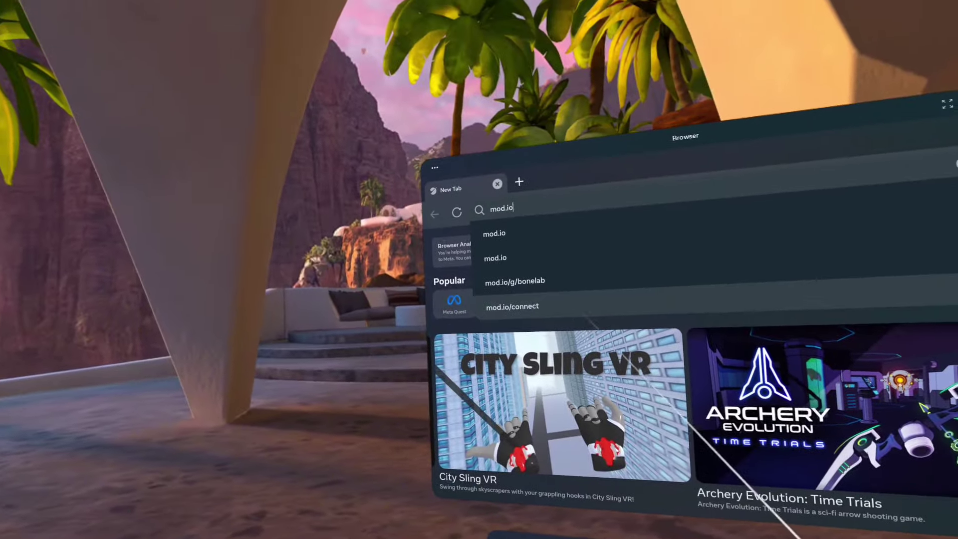
click(557, 280)
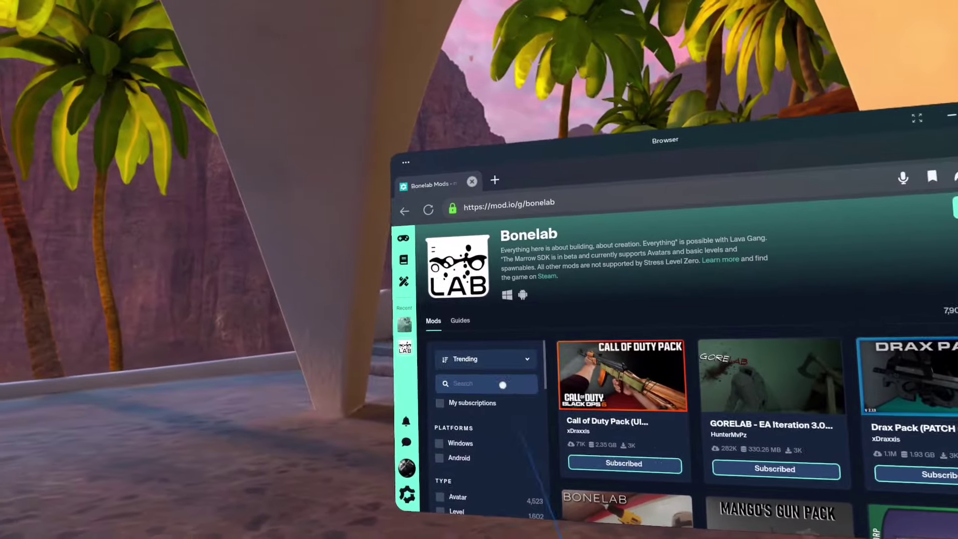
Step: Search the Bonelab mods for "fusion"
click(350, 325)
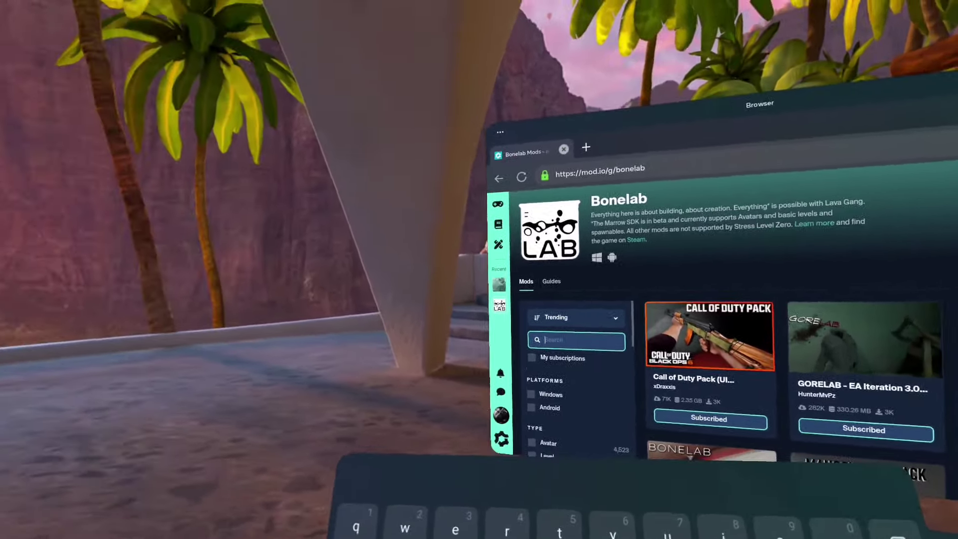
text(fusion)
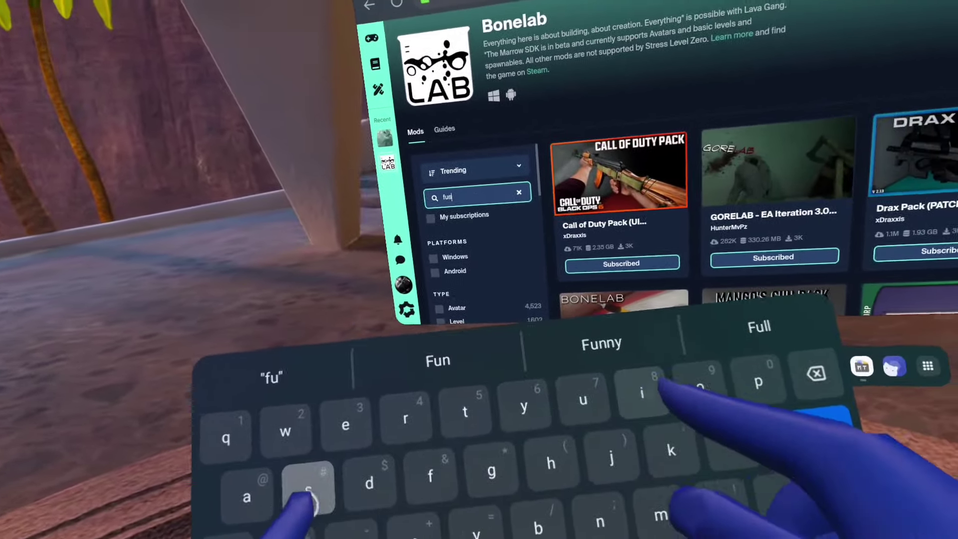
key(Return)
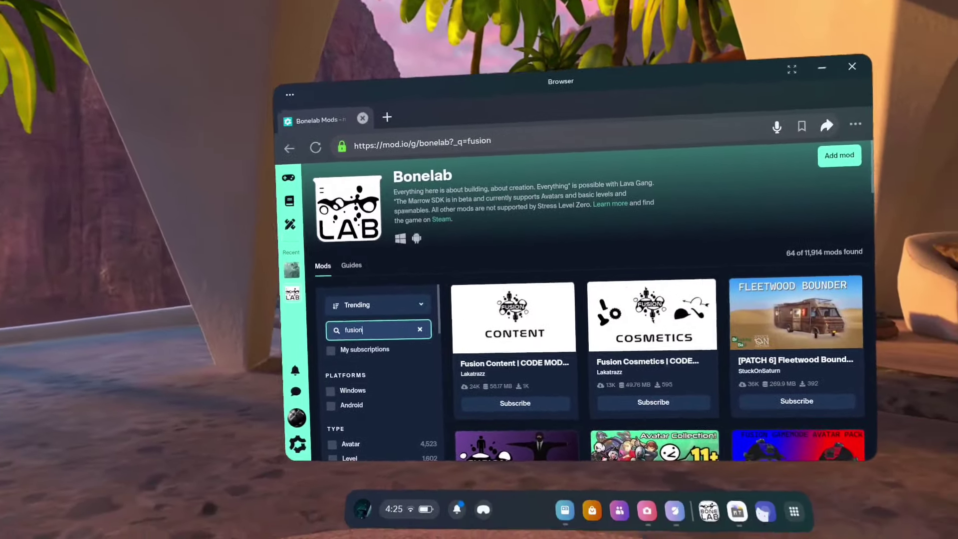
Step: Browse the search results, open the Fusion Cosmetics mod and download its Android version 1.1.0 file
scroll(535, 345, down, 5)
scroll(535, 346, down, 5)
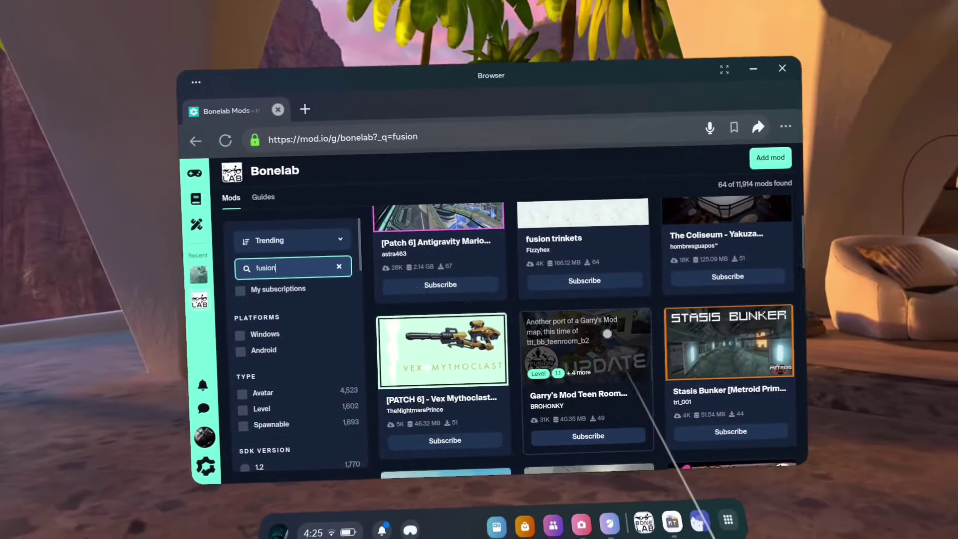
scroll(608, 333, up, 10)
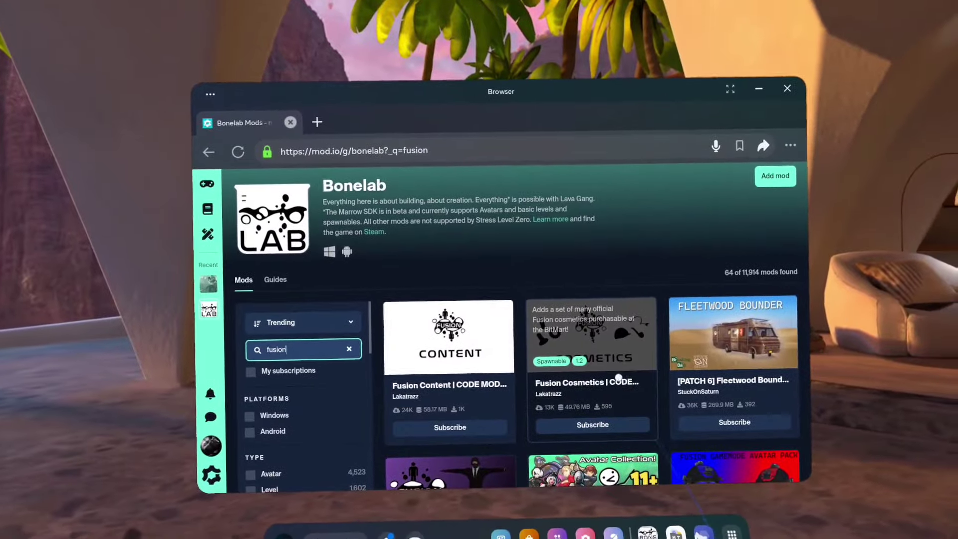
click(644, 345)
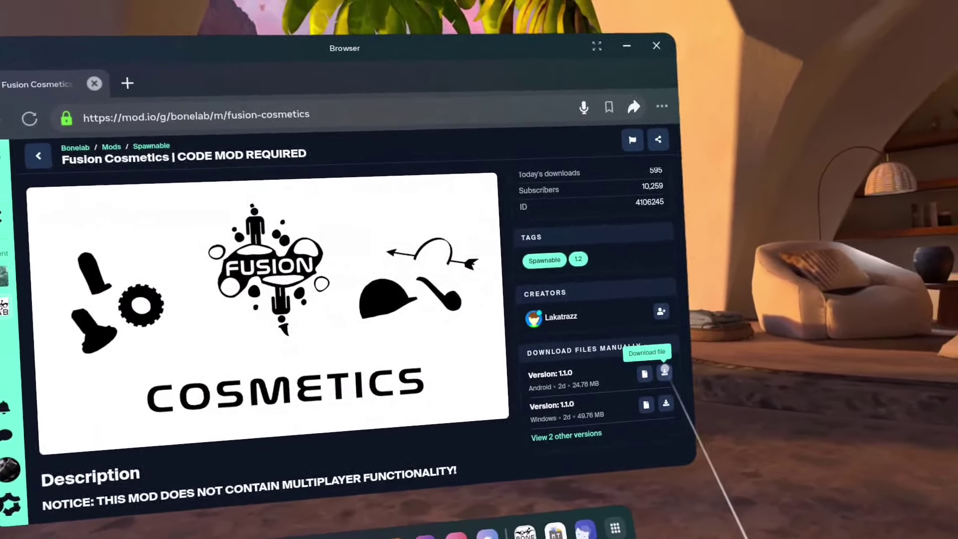
click(665, 372)
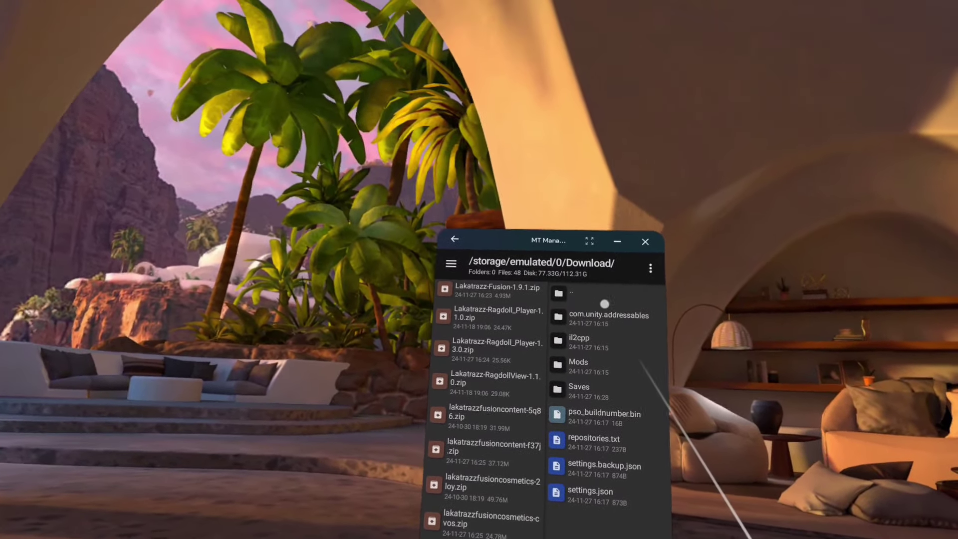
Step: In MT Manager, open the Mods folder under com.StressLevelZero.BONELAB/files as the destination beside the Download folder
click(609, 305)
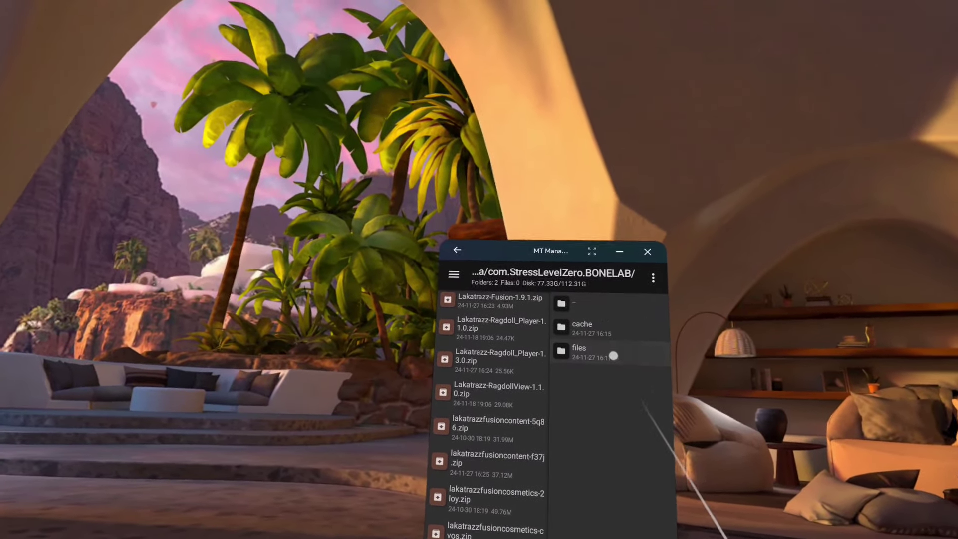
click(596, 304)
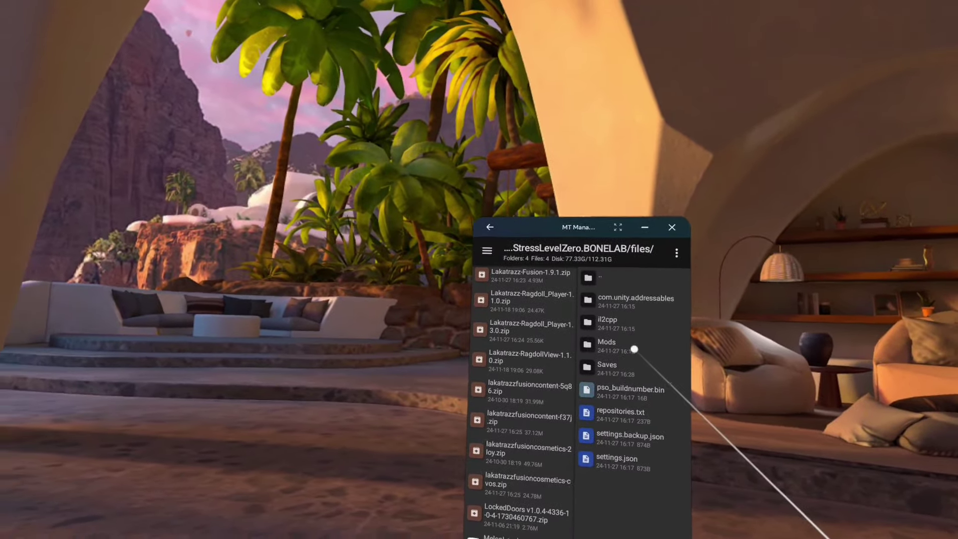
click(619, 334)
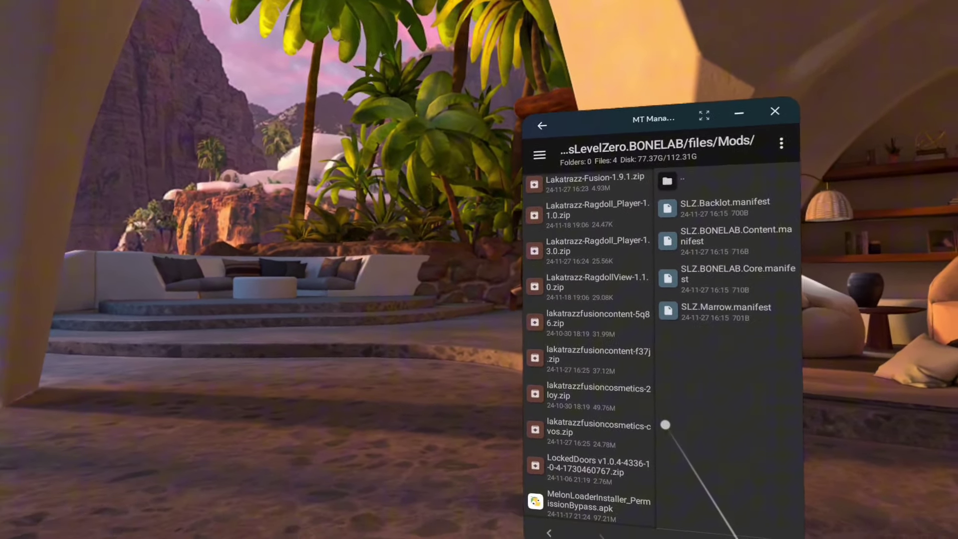
Step: Extract the Lakatrazz.FusionCosmetics folder from lakatrazzfusioncosmetics-cvos.zip into BONELAB's Mods folder
click(644, 428)
click(499, 175)
click(494, 227)
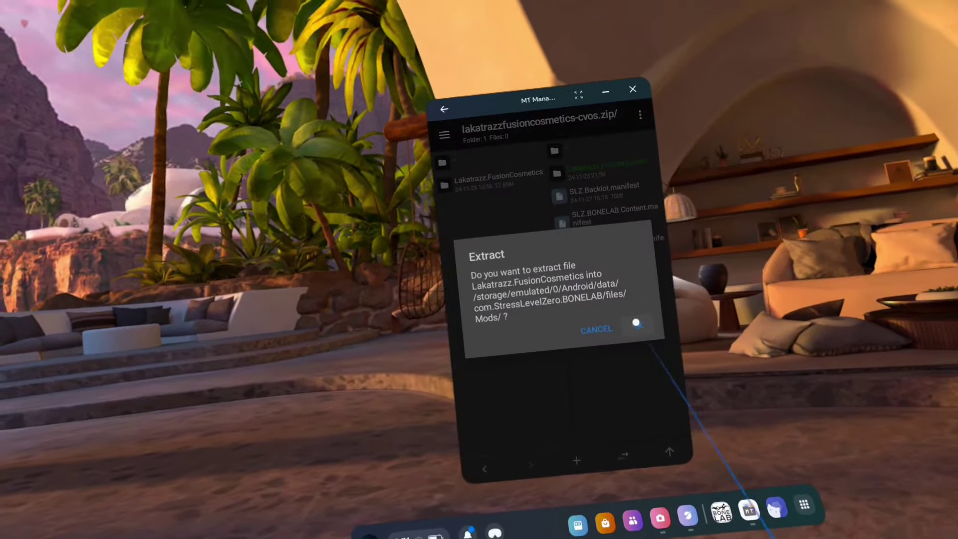
click(635, 325)
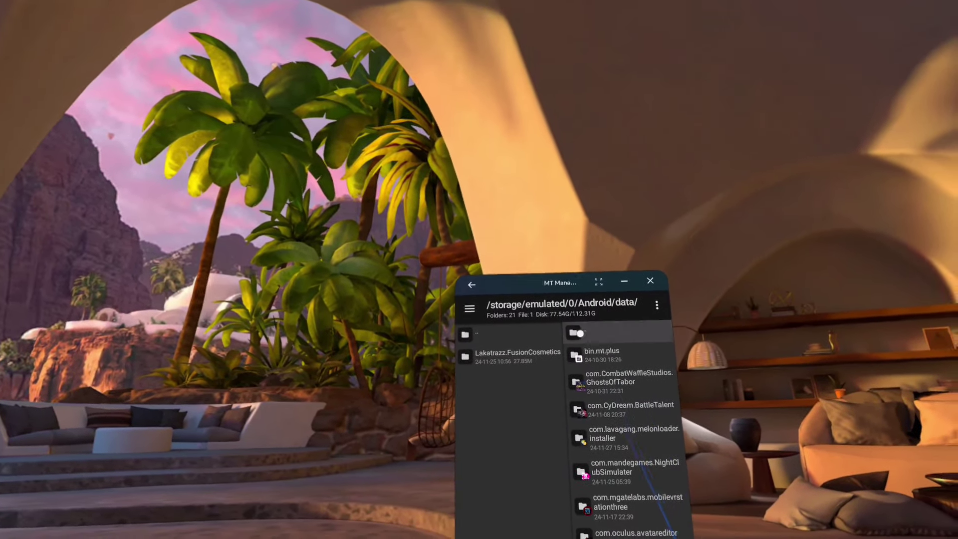
Step: Go up from Android/data to the storage root and open com.StressLevelZero.BONELAB inside the MelonLoader folder
click(580, 333)
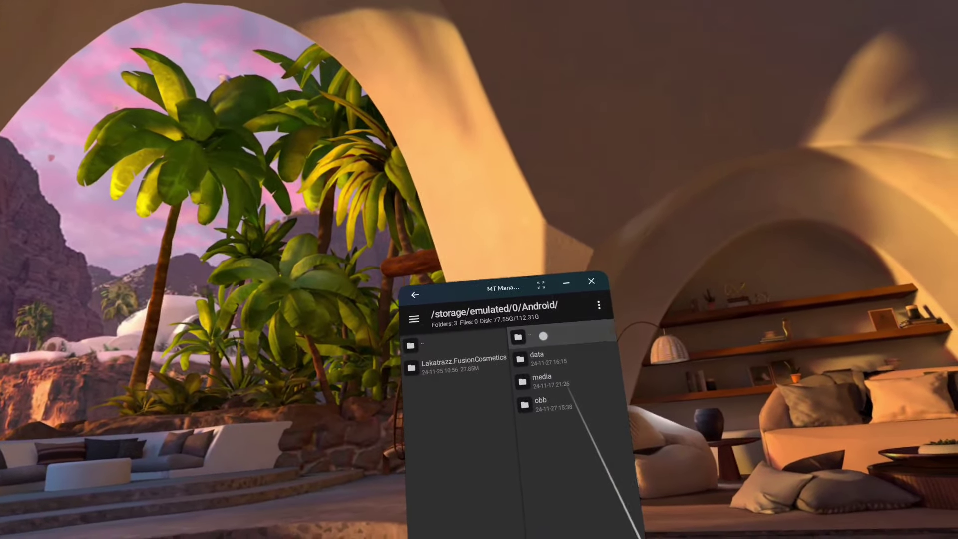
click(536, 354)
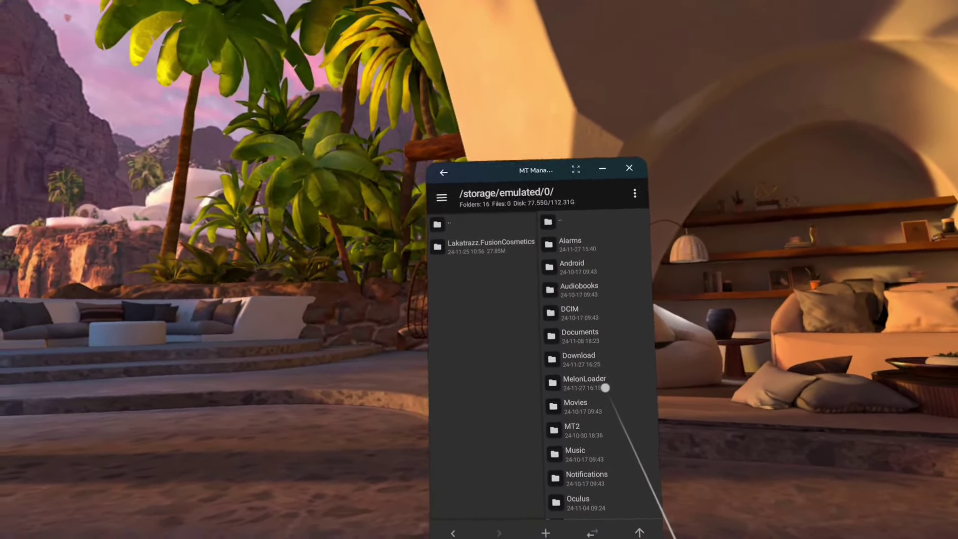
click(604, 385)
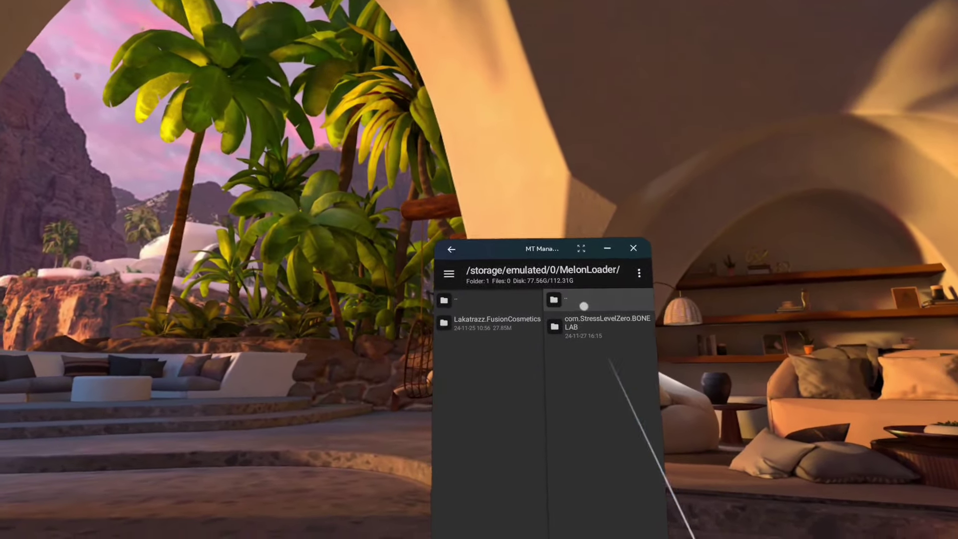
click(584, 306)
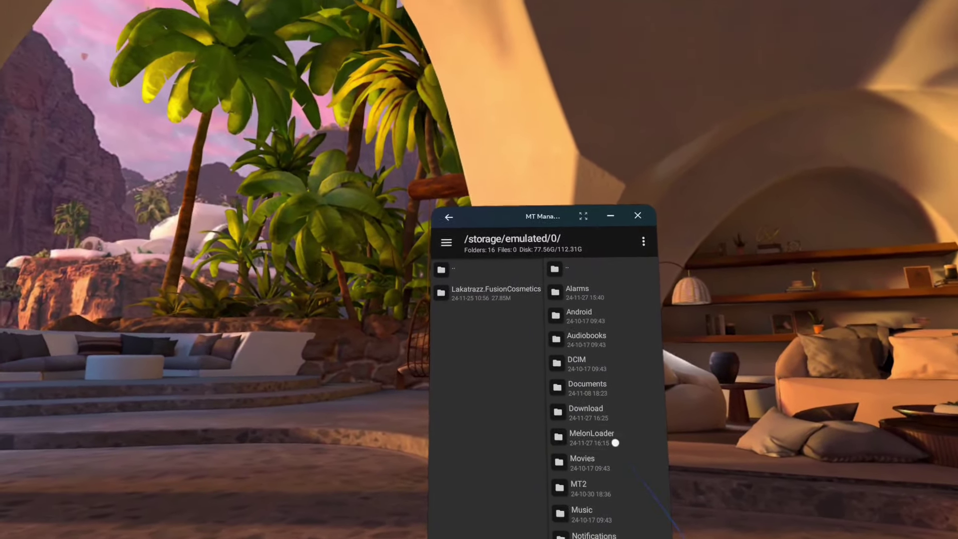
click(615, 443)
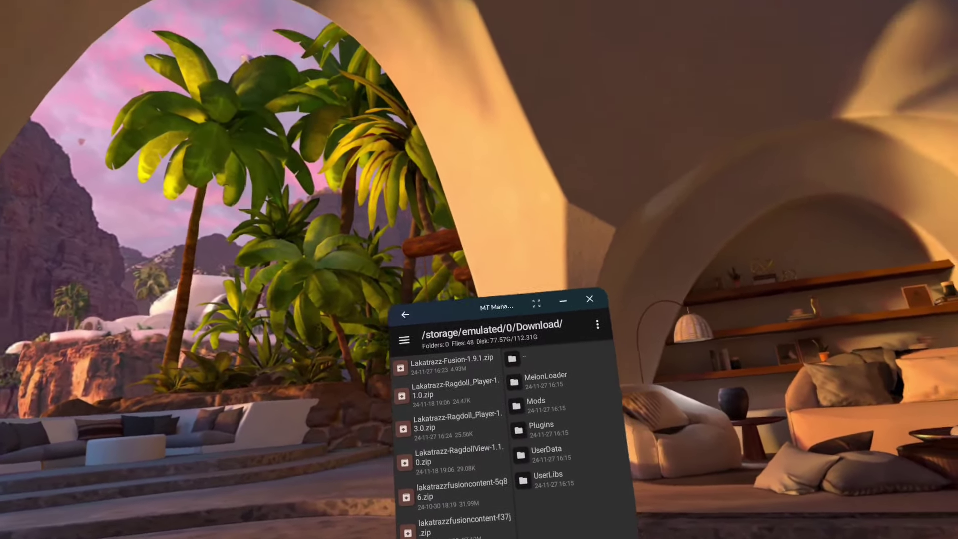
Step: Open gnonme-BoneLib-3.0.0.zip from the Download folder beside MelonLoader's com.StressLevelZero.BONELAB folder
scroll(480, 464, up, 5)
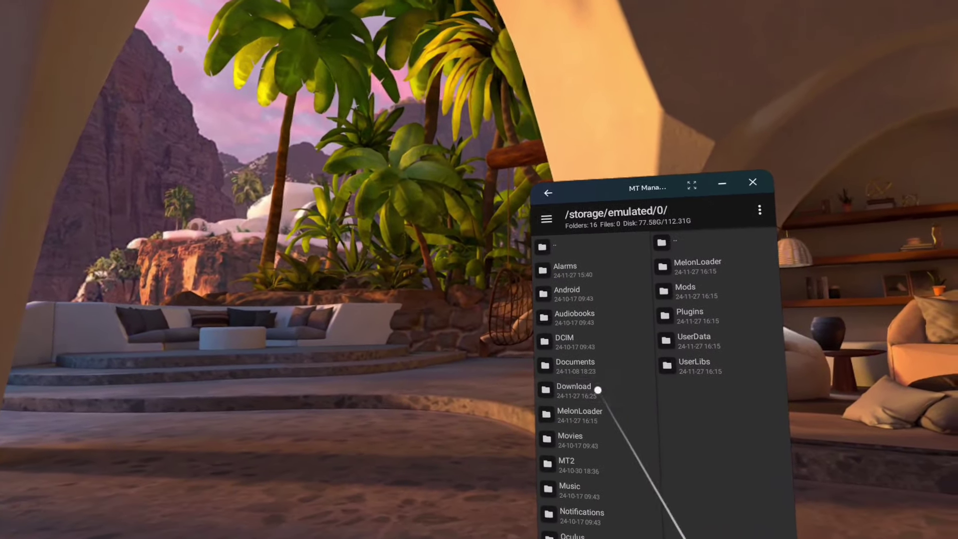
click(594, 439)
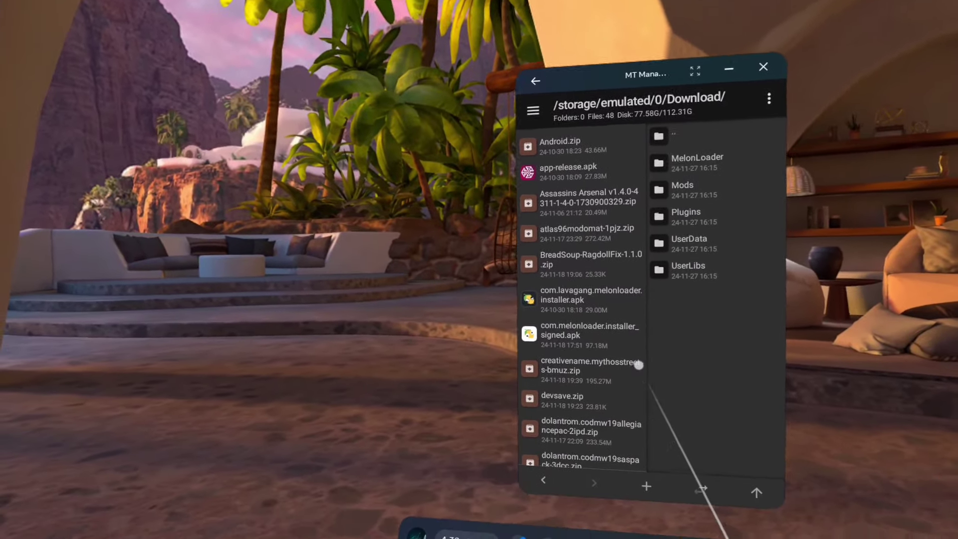
scroll(635, 349, down, 5)
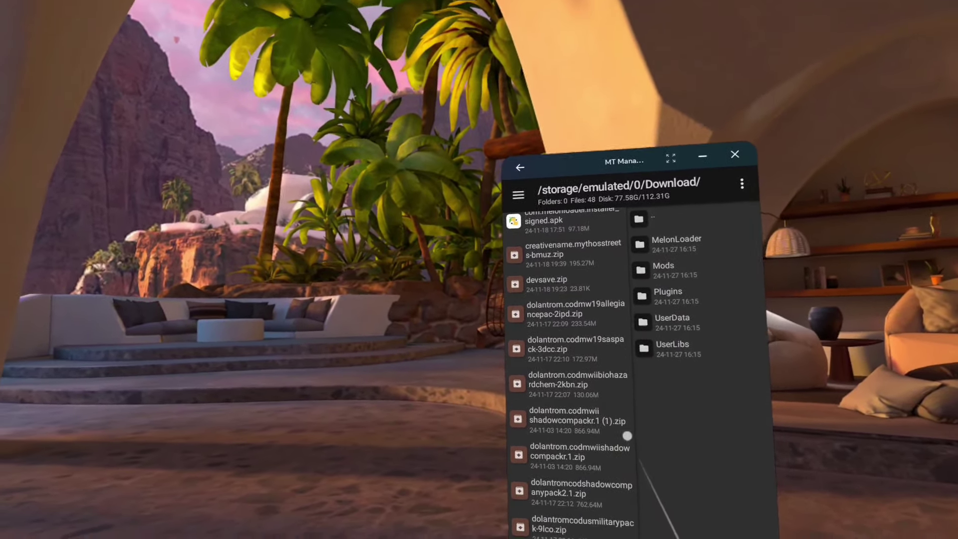
scroll(628, 436, down, 3)
click(545, 325)
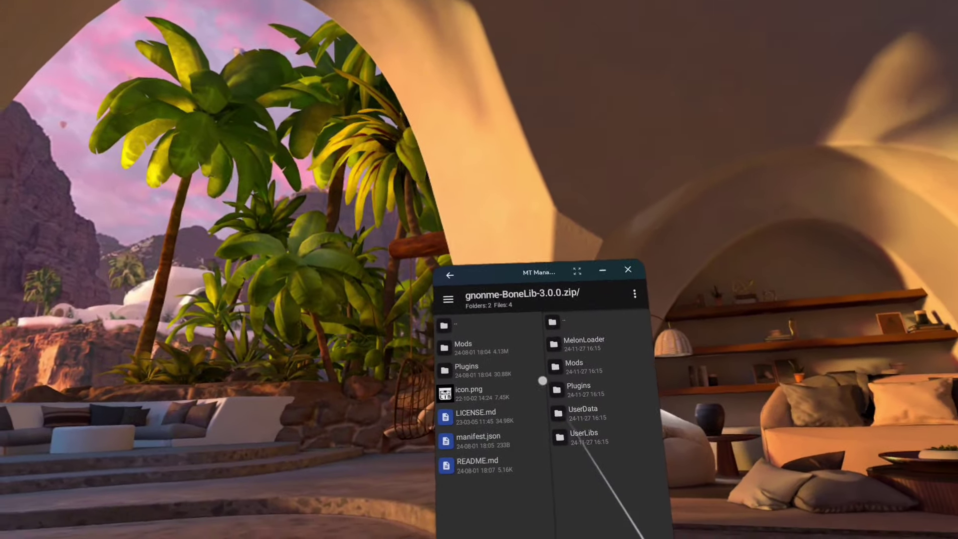
Step: Extract the Mods and Plugins folders from the BoneLib 3.0.0 archive into MelonLoader/com.StressLevelZero.BONELAB and leave the archive
click(479, 369)
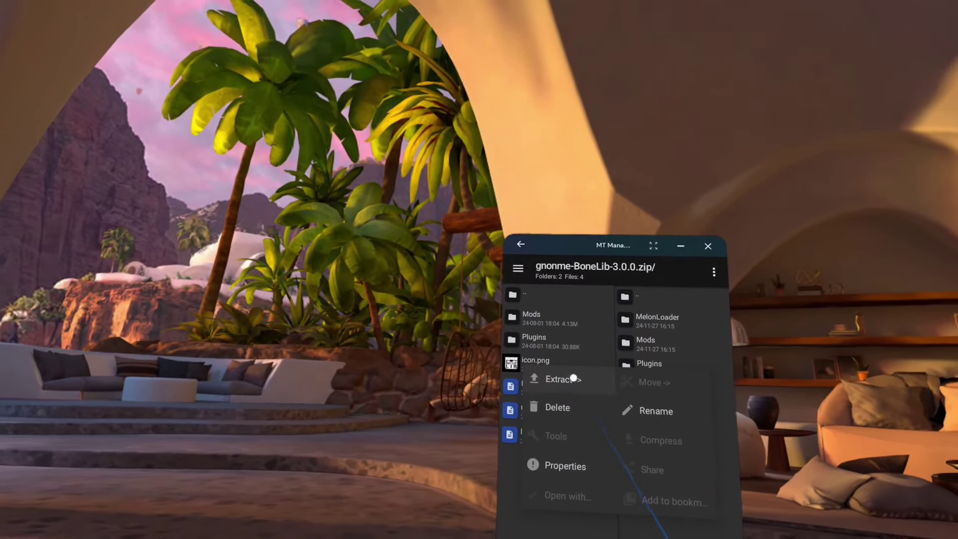
click(574, 369)
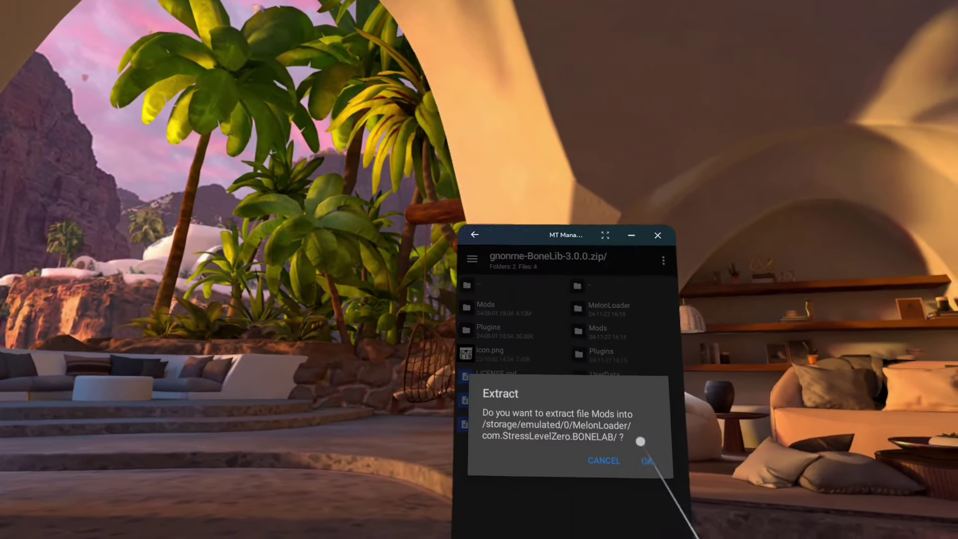
click(643, 451)
click(525, 352)
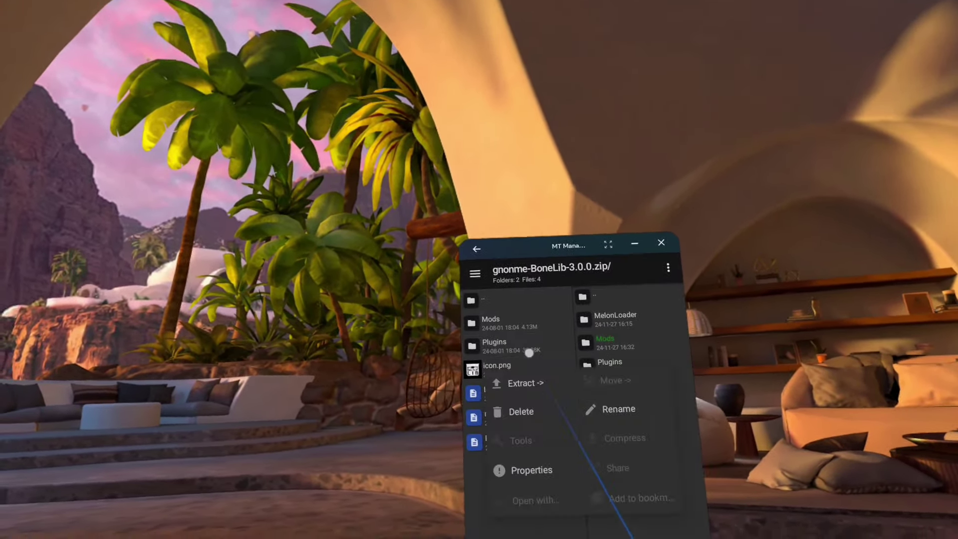
click(532, 372)
click(642, 458)
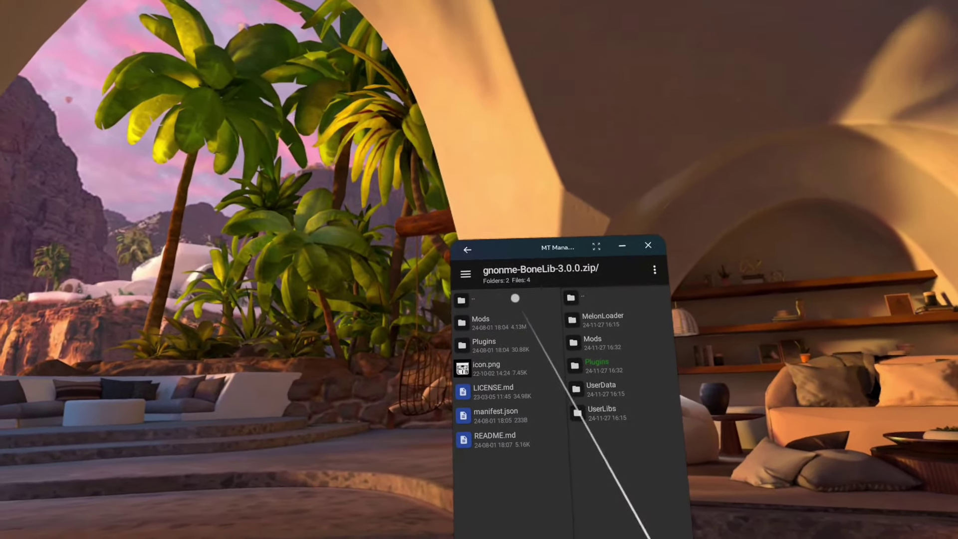
click(515, 298)
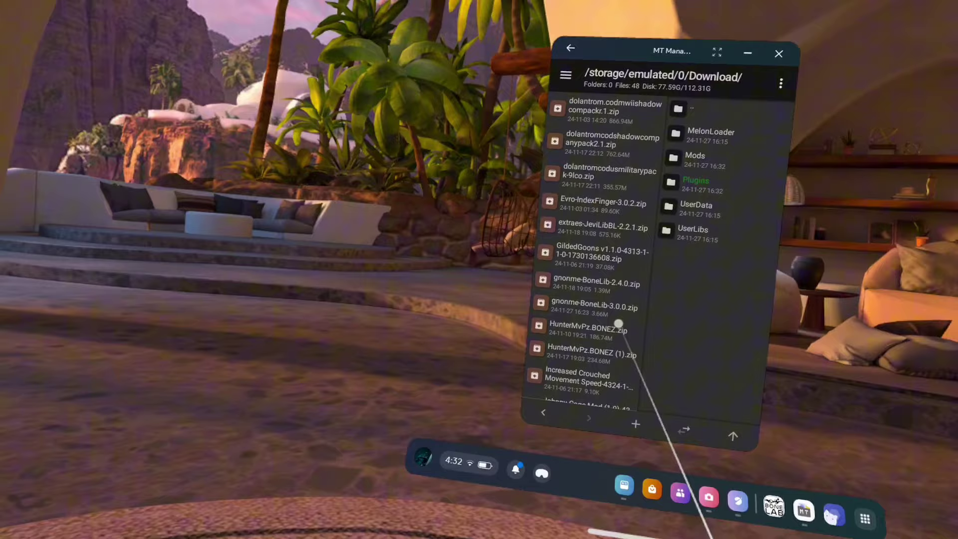
Step: Extract the Plugins and Mods folders from Lakatrazz-Fusion-1.9.1.zip into MelonLoader/com.StressLevelZero.BONELAB
scroll(619, 350, down, 3)
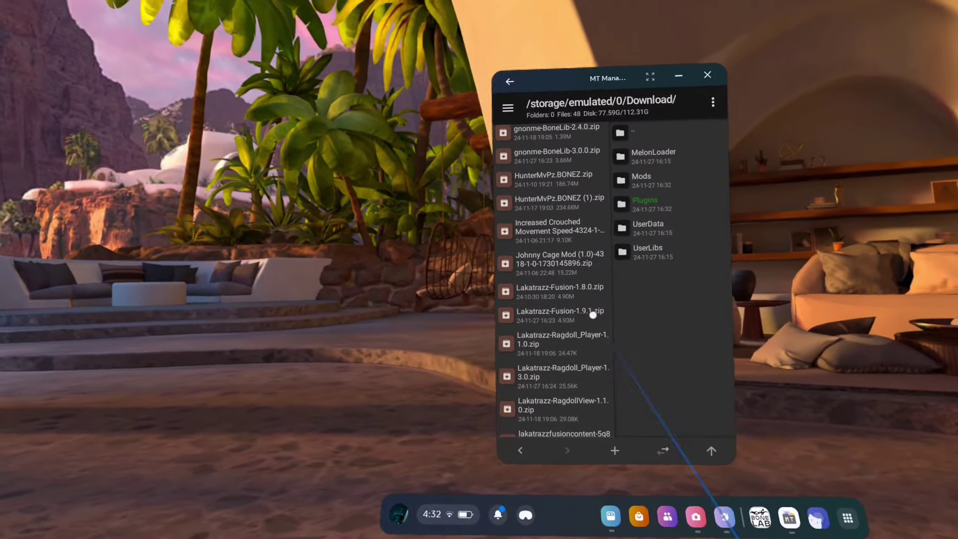
click(579, 382)
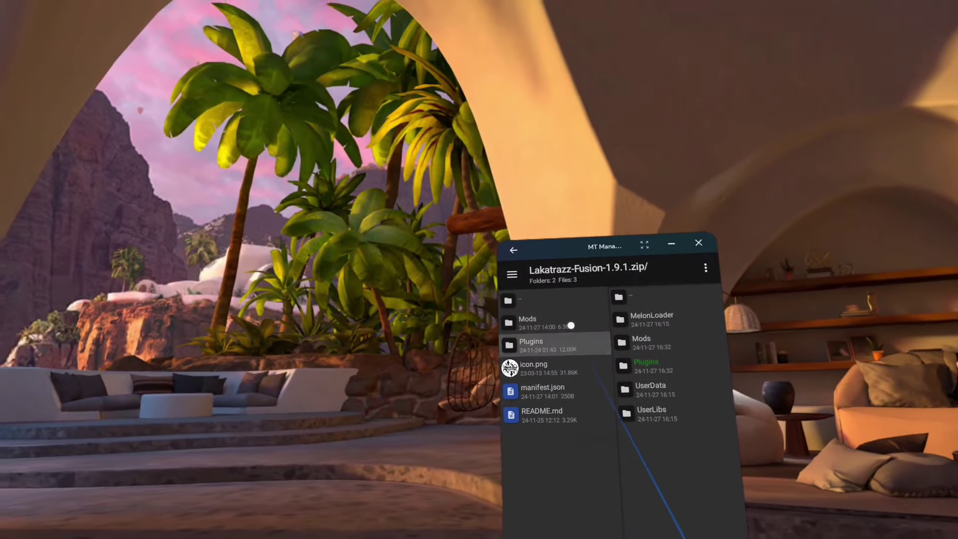
click(559, 343)
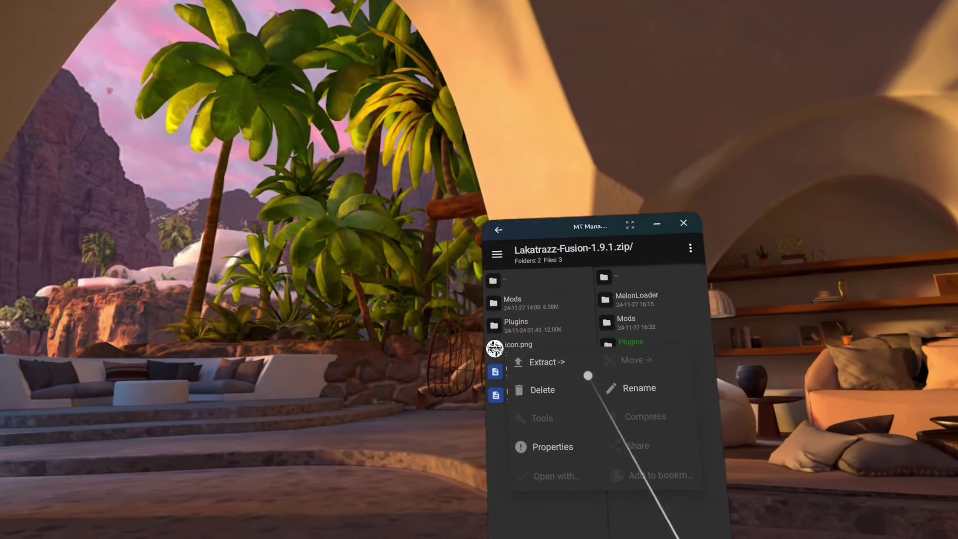
click(554, 362)
click(653, 443)
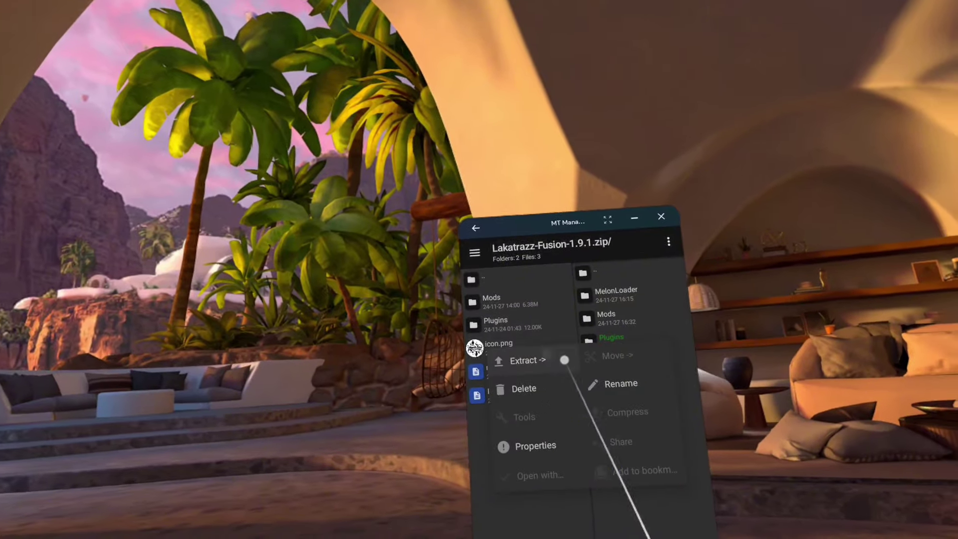
click(559, 360)
click(650, 442)
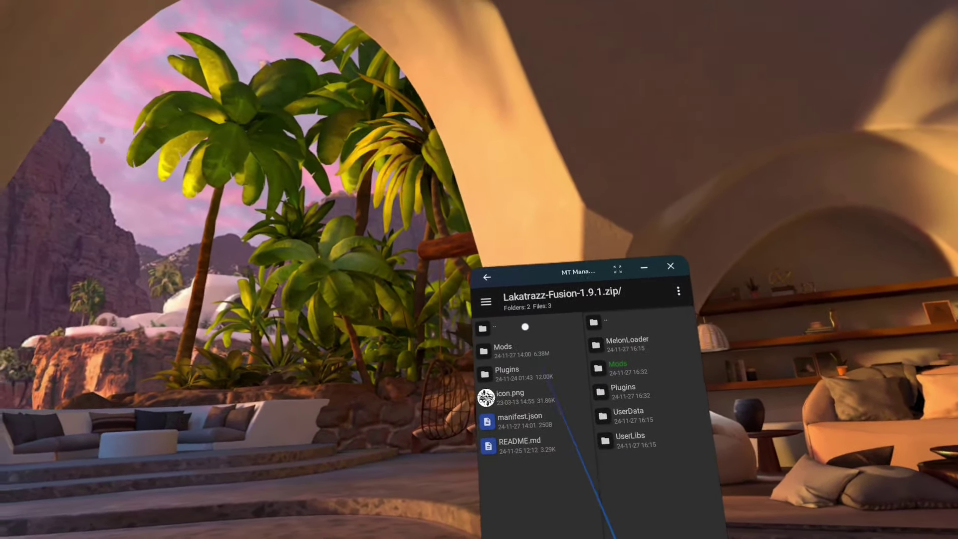
click(525, 327)
Step: Extract the Mods folder from Lakatrazz-Ragdoll_Player-1.3.0.zip into MelonLoader/com.StressLevelZero.BONELAB
scroll(644, 399, down, 5)
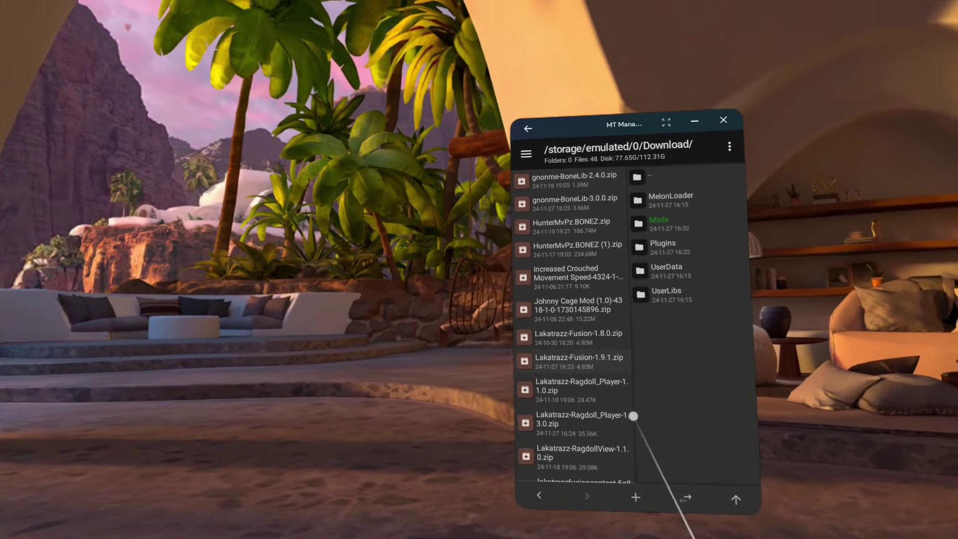
click(599, 385)
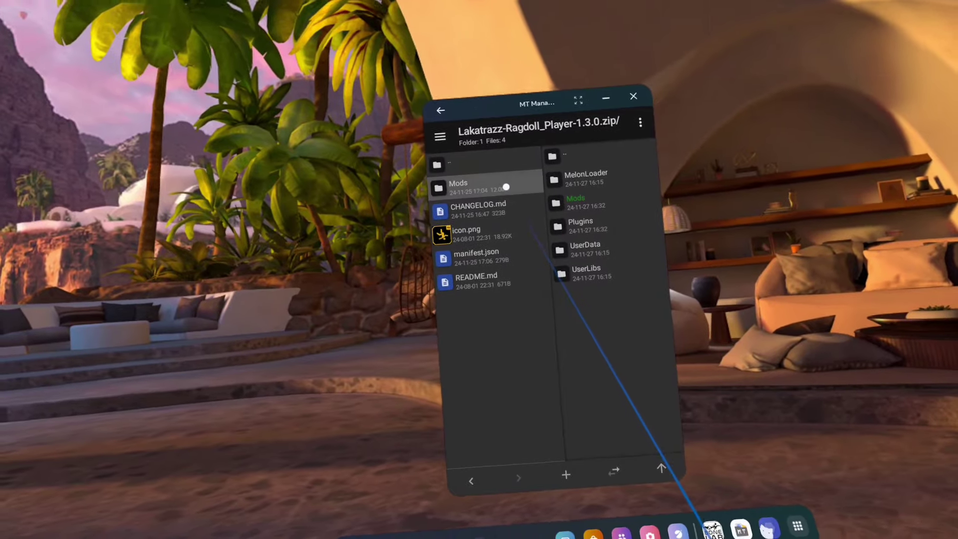
click(506, 187)
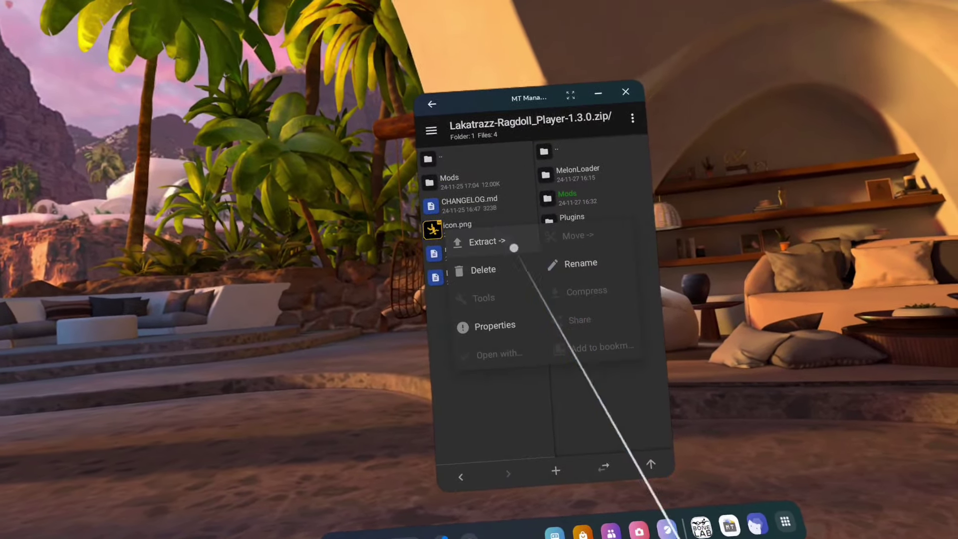
click(519, 250)
click(617, 338)
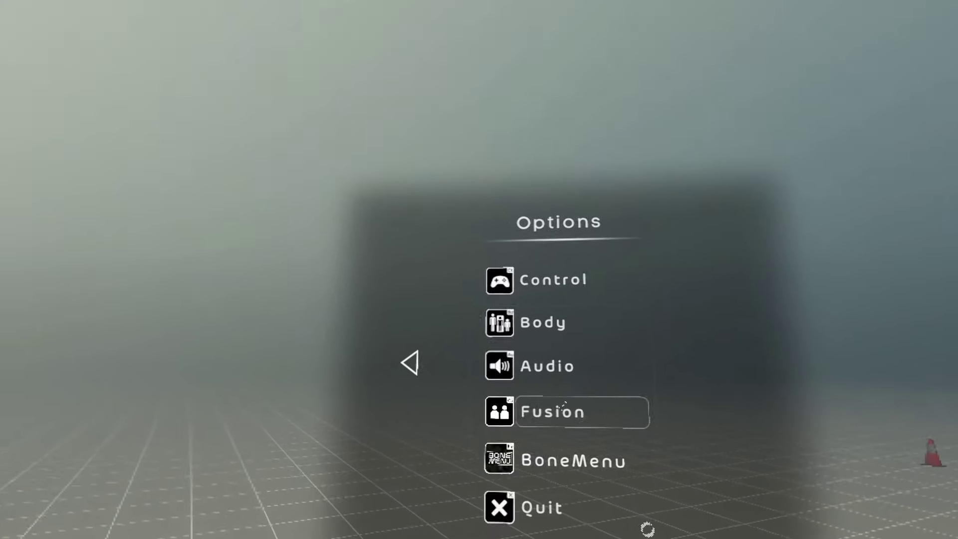
Step: In BONELAB, open the Fusion settings from the game's options
click(565, 407)
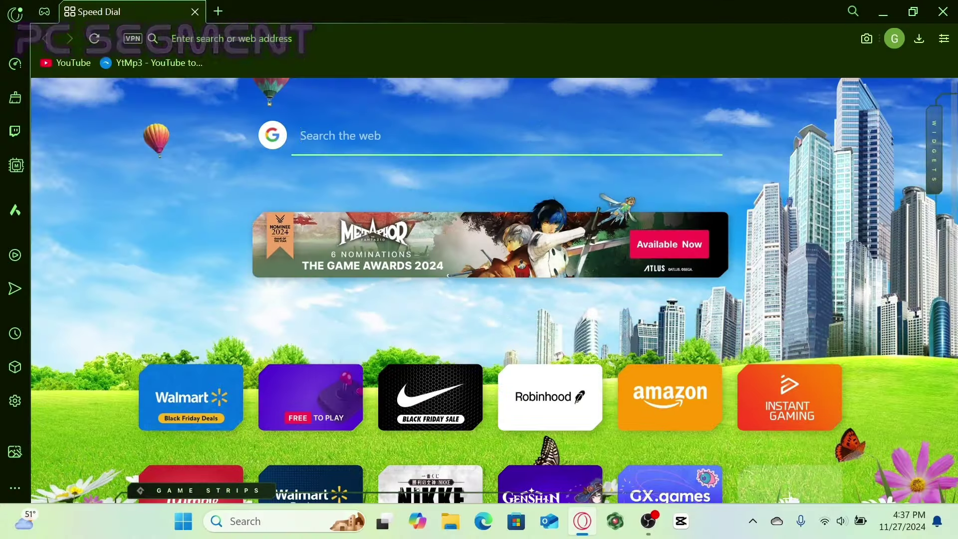
Step: In the PC's Opera GX browser, search the web for "Steam download" and save Steam's Windows installer to Downloads as SteamSetup (1)
text(Stea,)
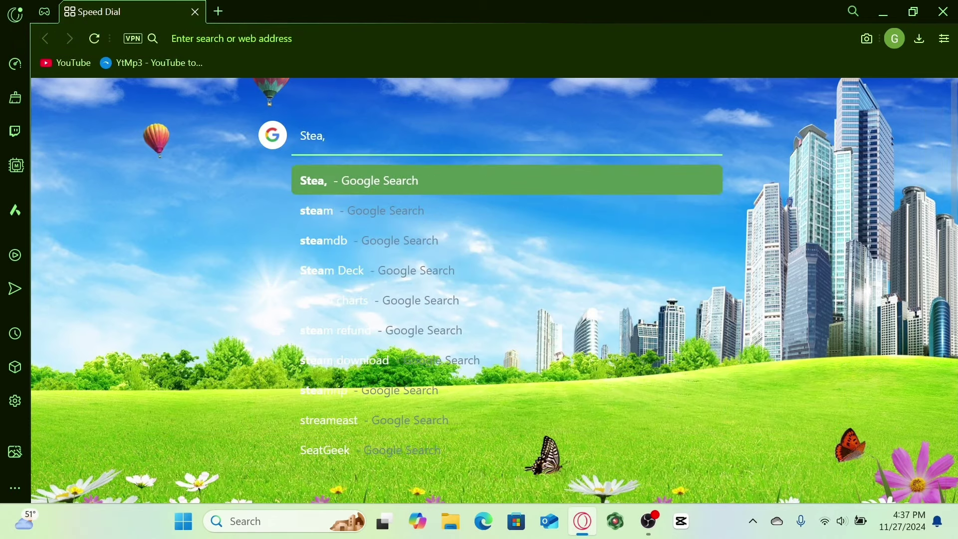
key(BackSpace)
text(m download)
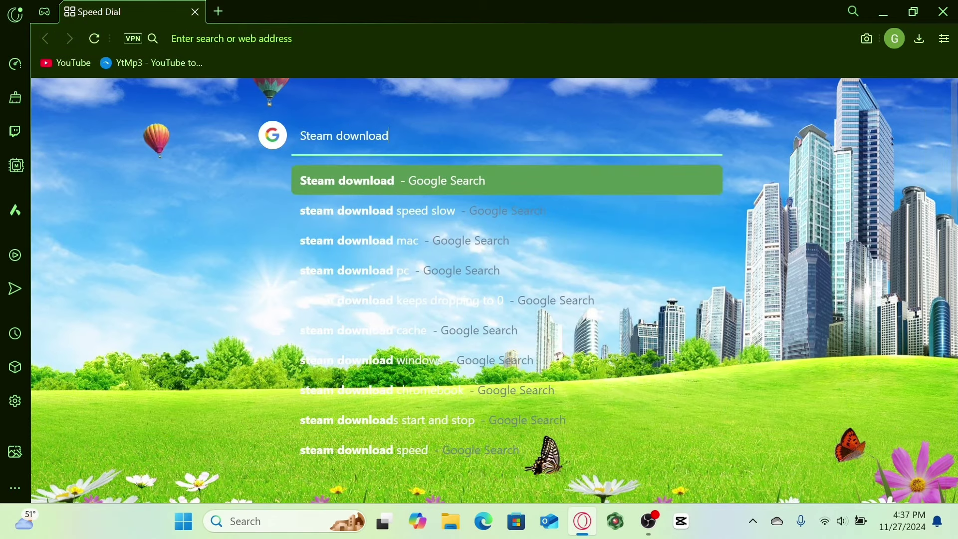
key(Return)
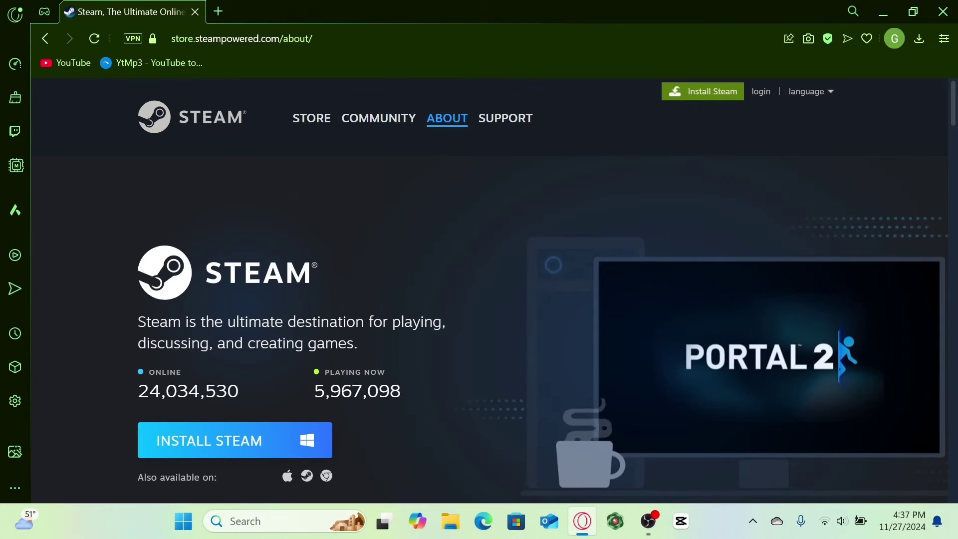
click(235, 440)
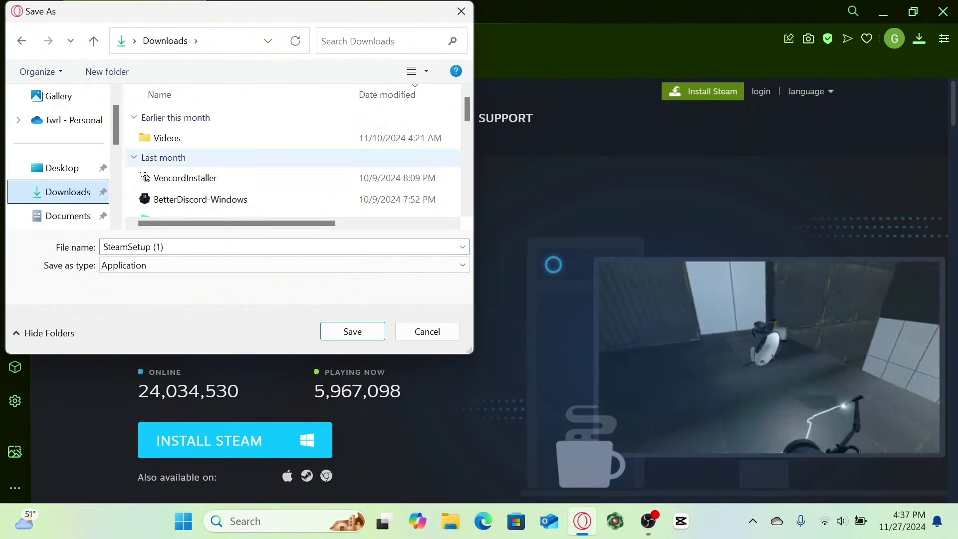
key(Return)
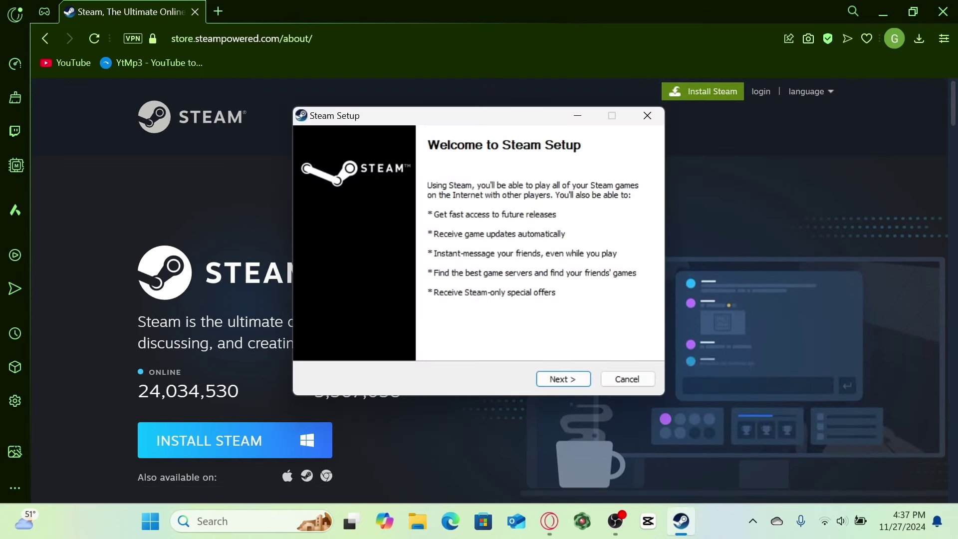
Step: Install Steam in English to C:\Program Files (x86)\Steam and finish the setup with Run Steam enabled
key(Return)
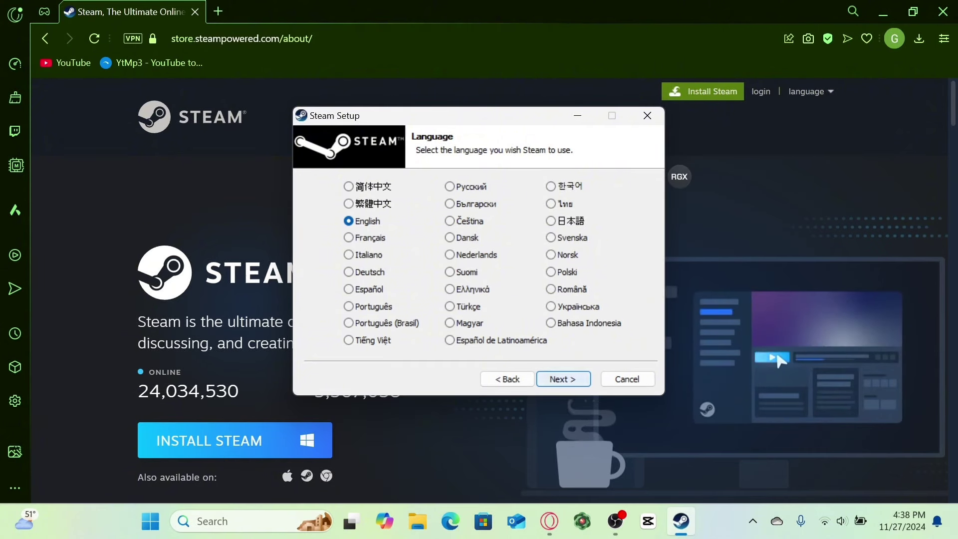
key(Return)
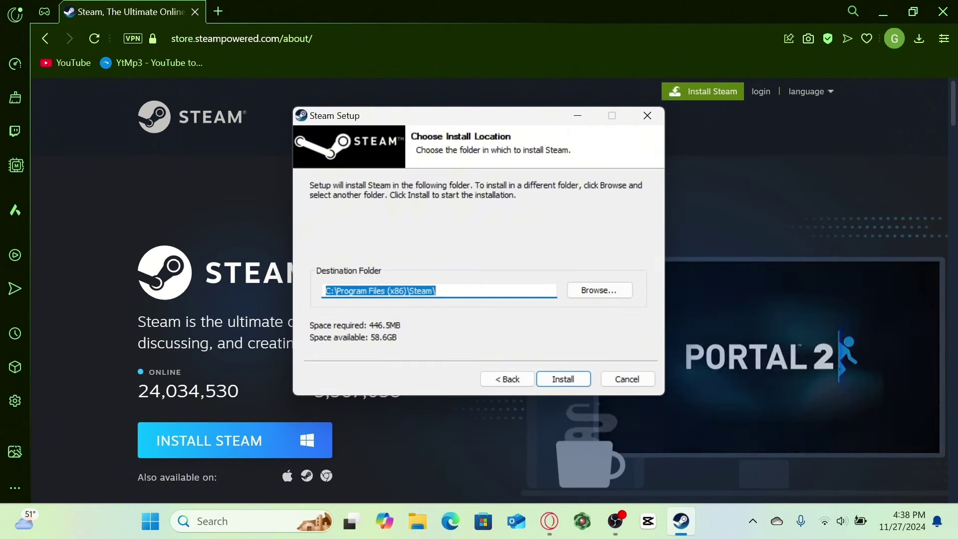
key(Return)
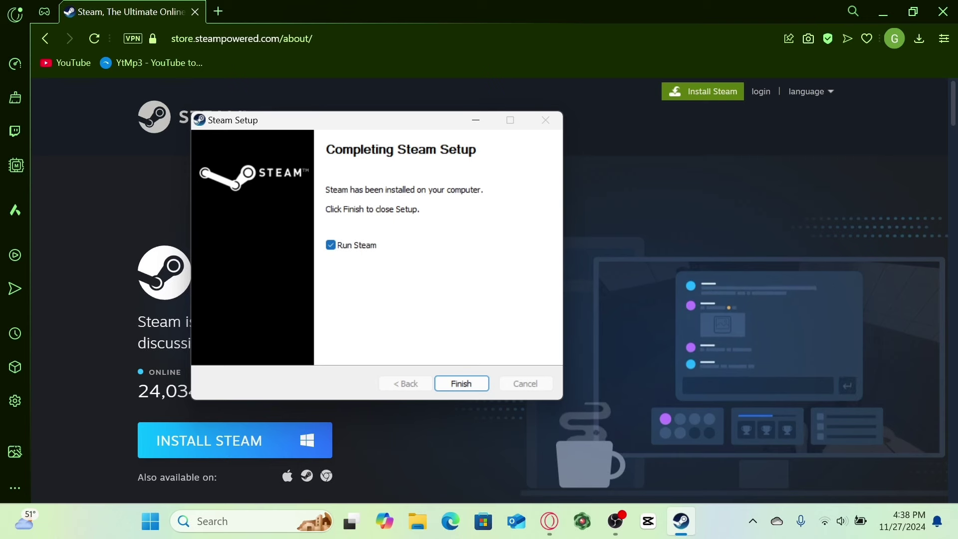
key(Return)
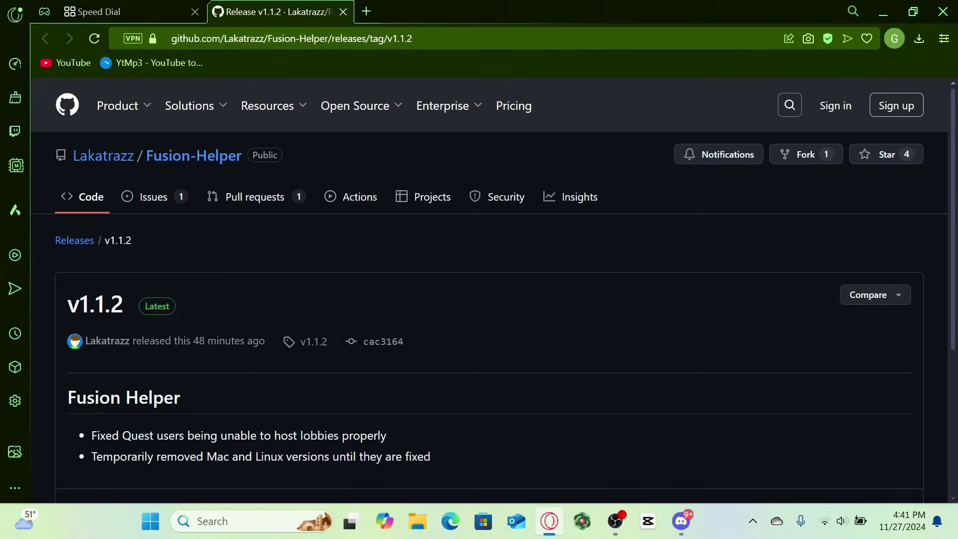
Step: Download FusionHelper_Windows.zip from the assets of the Fusion-Helper v1.1.2 release on GitHub
scroll(155, 399, down, 3)
click(155, 399)
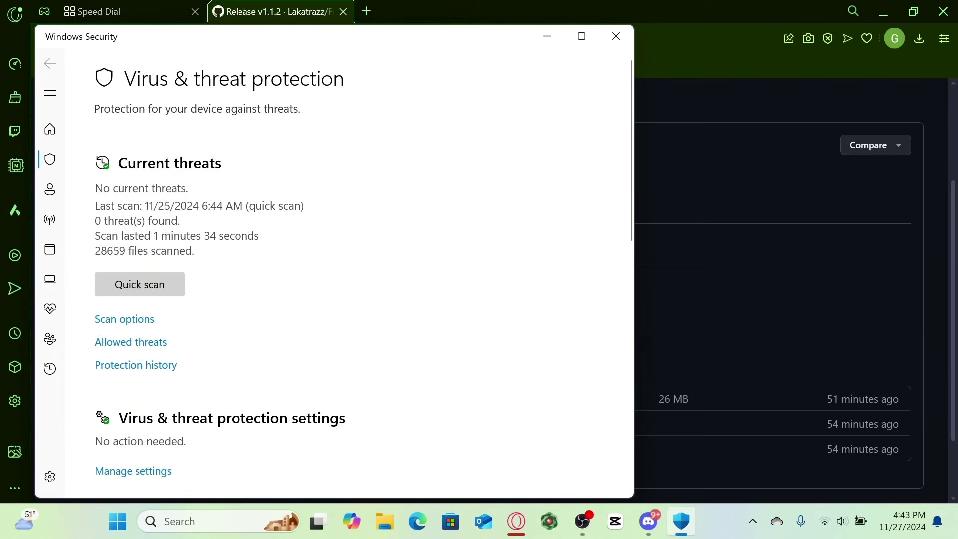
Step: In Windows Security, turn off Real-time protection in the Virus & threat protection settings and review the remaining protection options
scroll(364, 274, down, 3)
scroll(365, 275, up, 2)
click(133, 421)
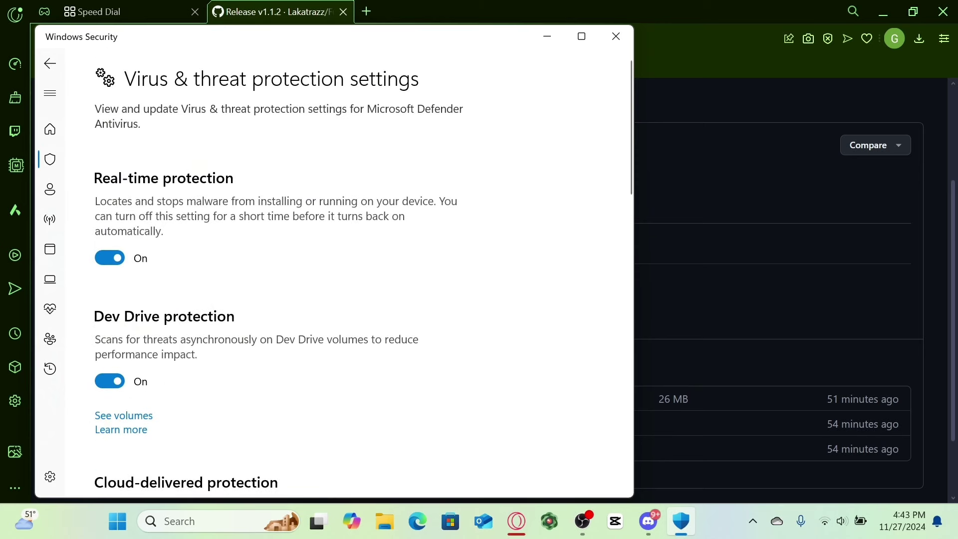
scroll(250, 274, down, 2)
click(110, 190)
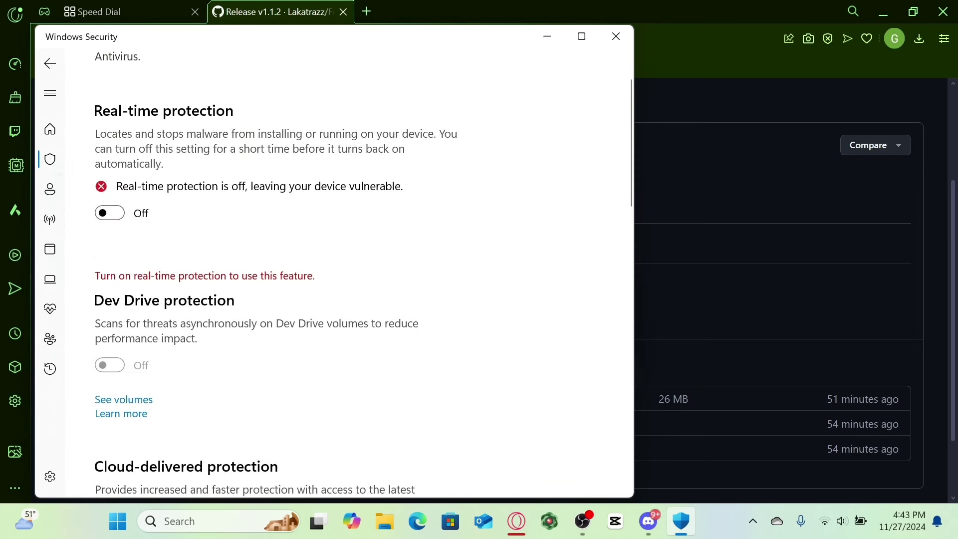
scroll(335, 274, down, 6)
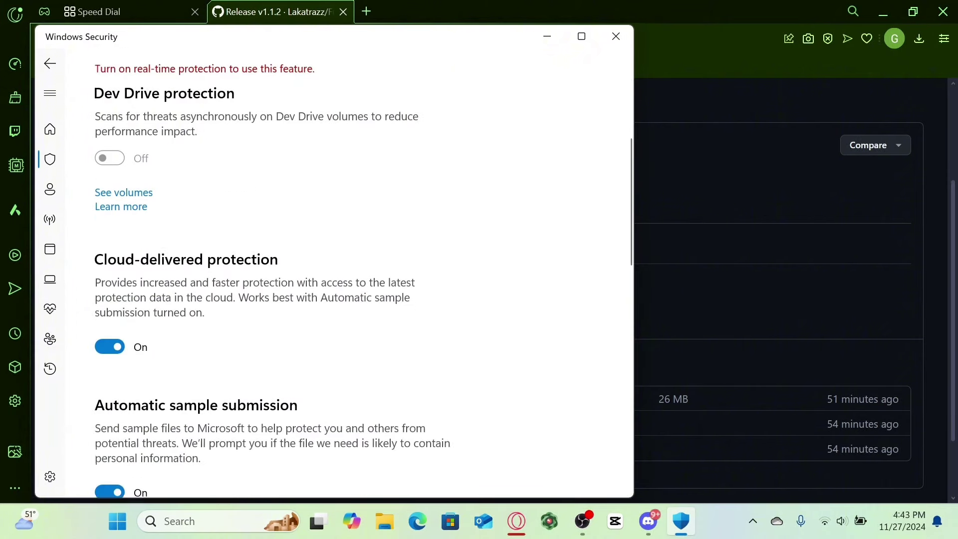
scroll(335, 275, down, 2)
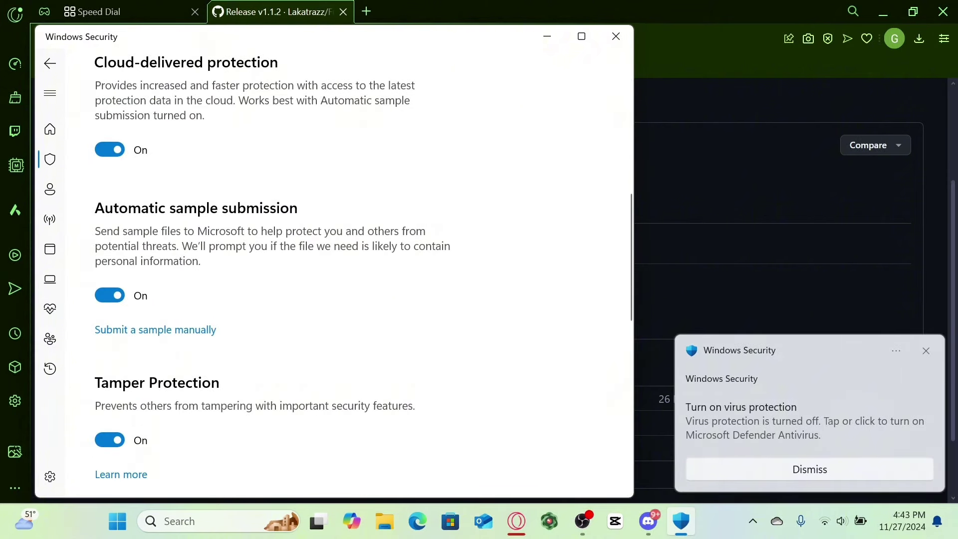
Step: Set Windows Security aside, open the downloaded FusionHelper_Windows archive, and enter the FusionHelper_Windows folder inside it
click(548, 36)
scroll(489, 290, up, 2)
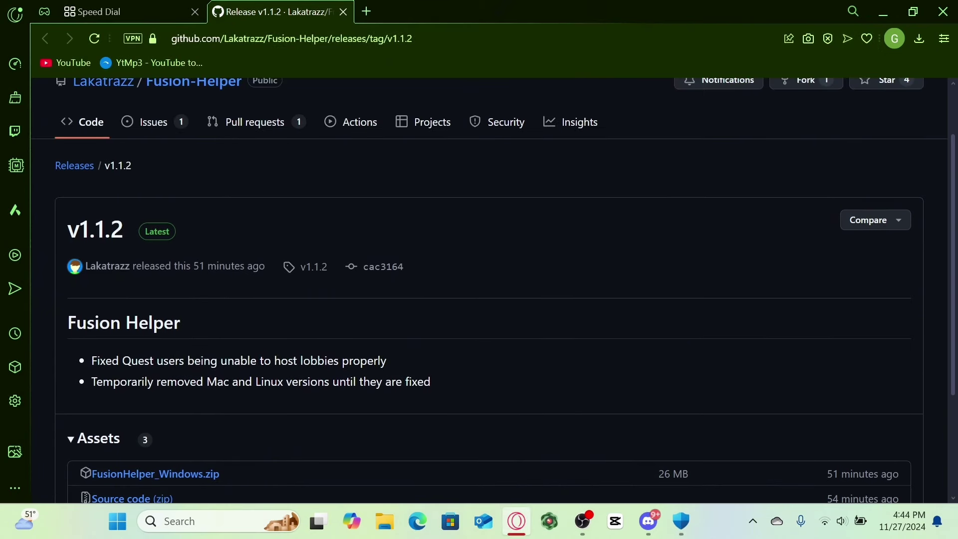
scroll(489, 289, down, 3)
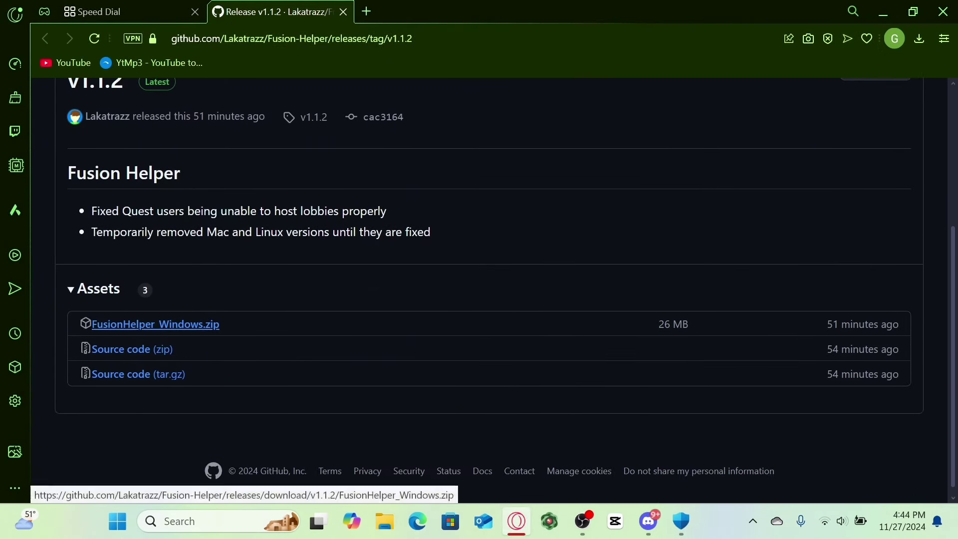
click(155, 325)
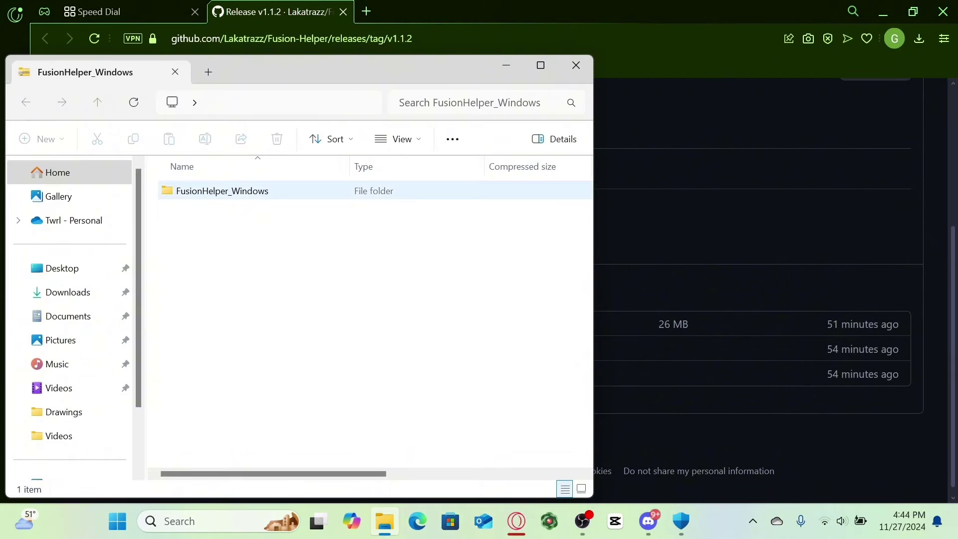
key(Return)
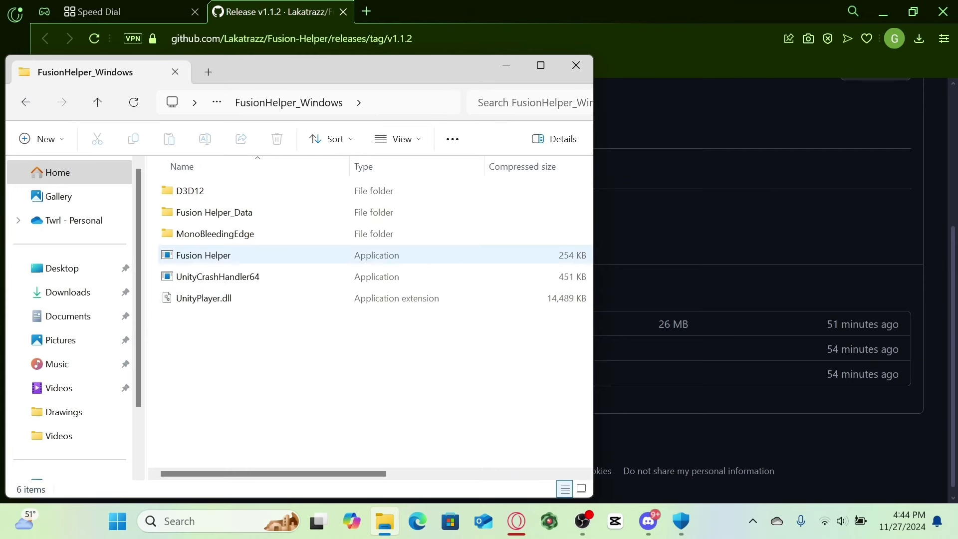
double_click(210, 256)
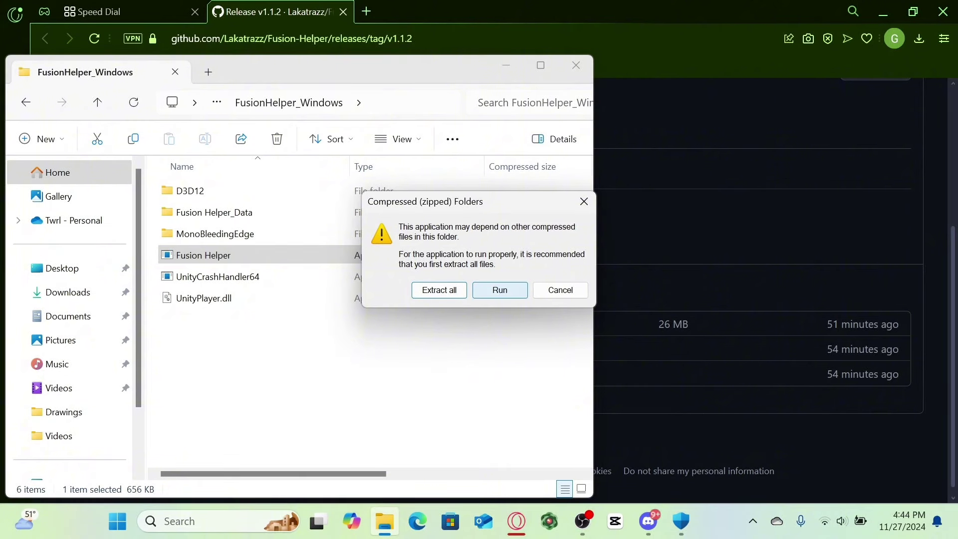
click(500, 290)
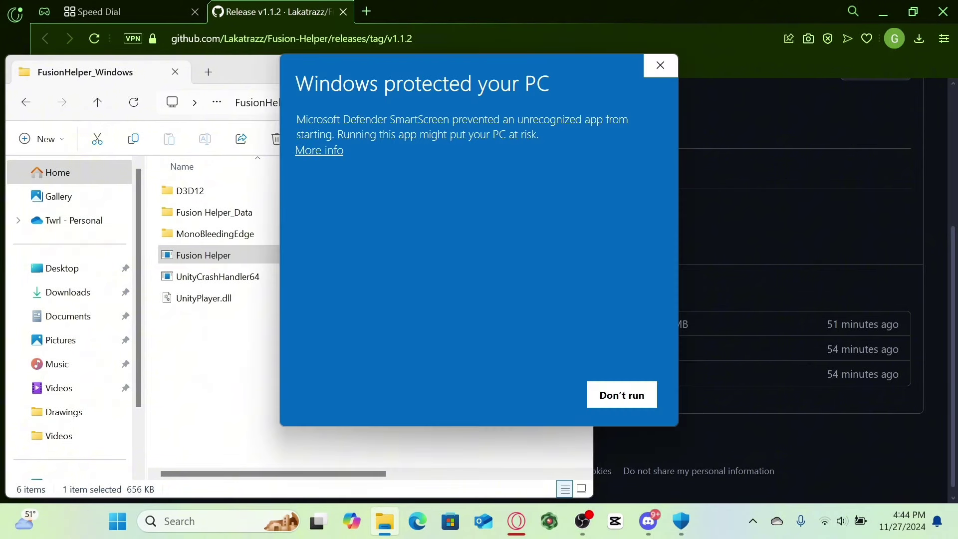
click(660, 66)
Step: Extract all files of the FusionHelper_Windows archive to the OneDrive Desktop folder
double_click(204, 255)
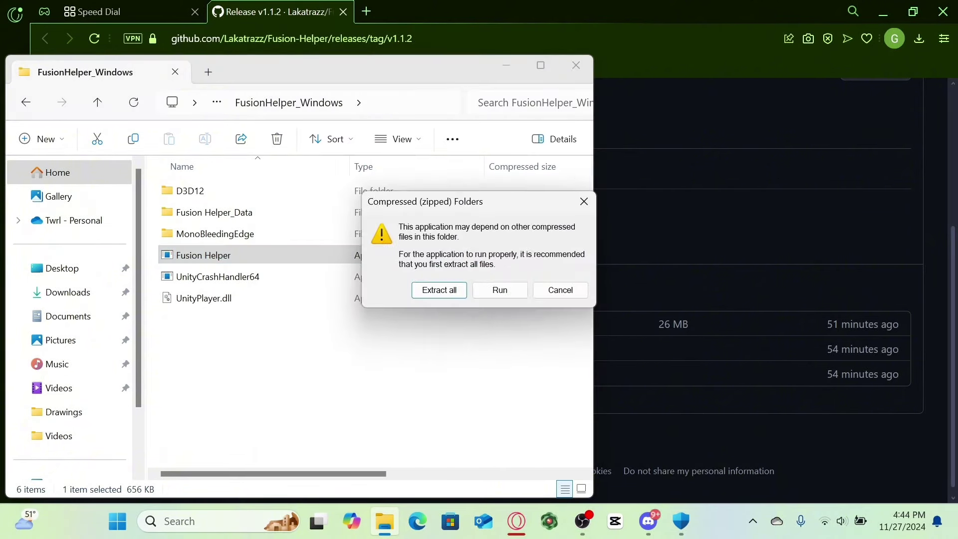
click(440, 290)
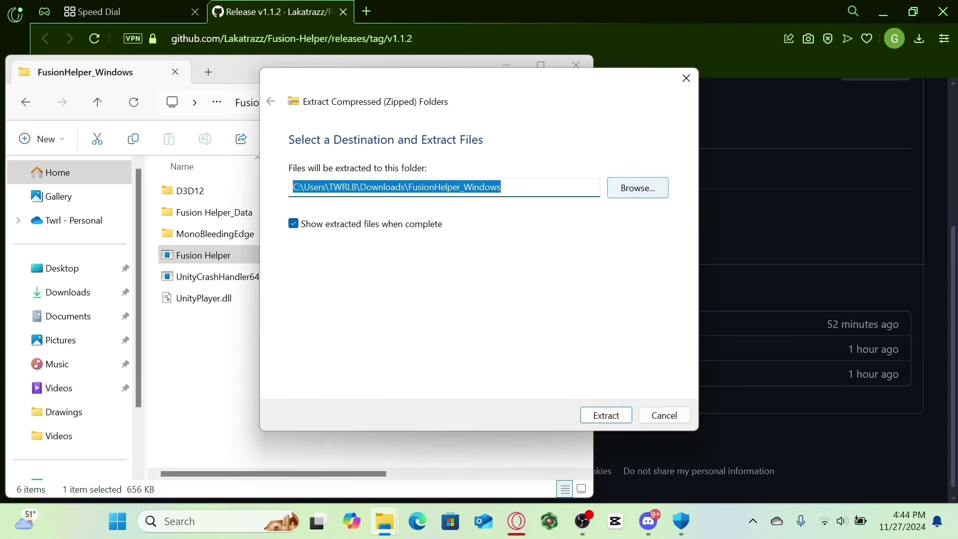
click(638, 188)
click(616, 411)
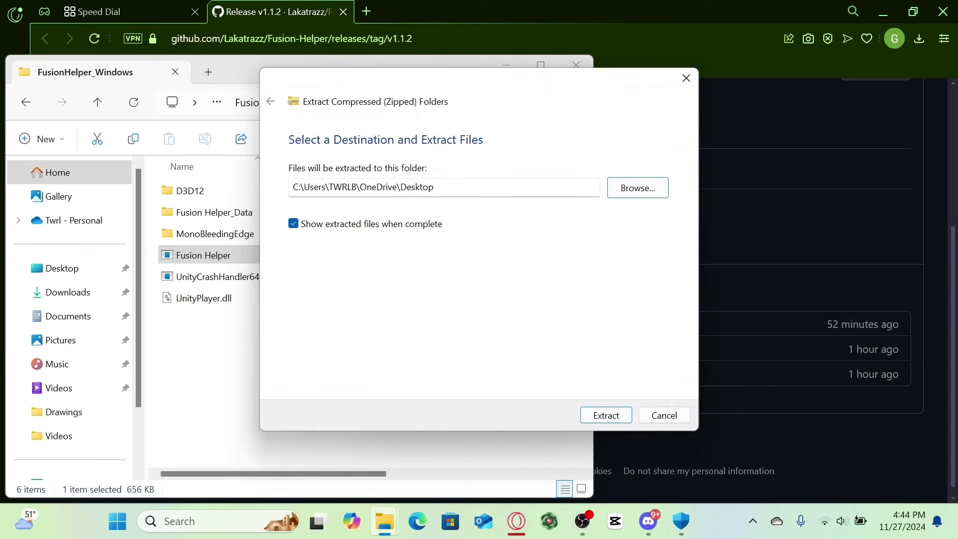
key(Return)
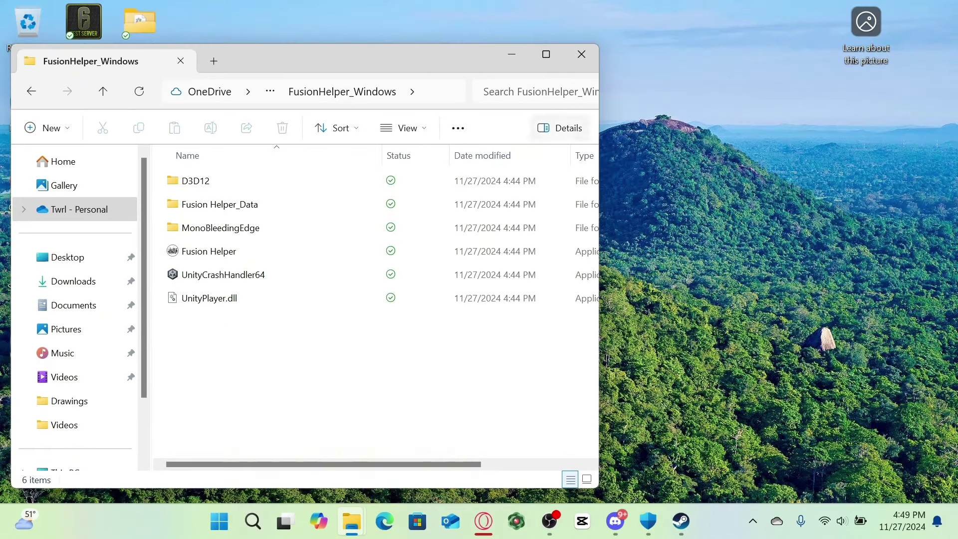
Step: Run Fusion Helper from the extracted folder despite the SmartScreen block, and allow it access to public and private networks
click(209, 251)
key(Return)
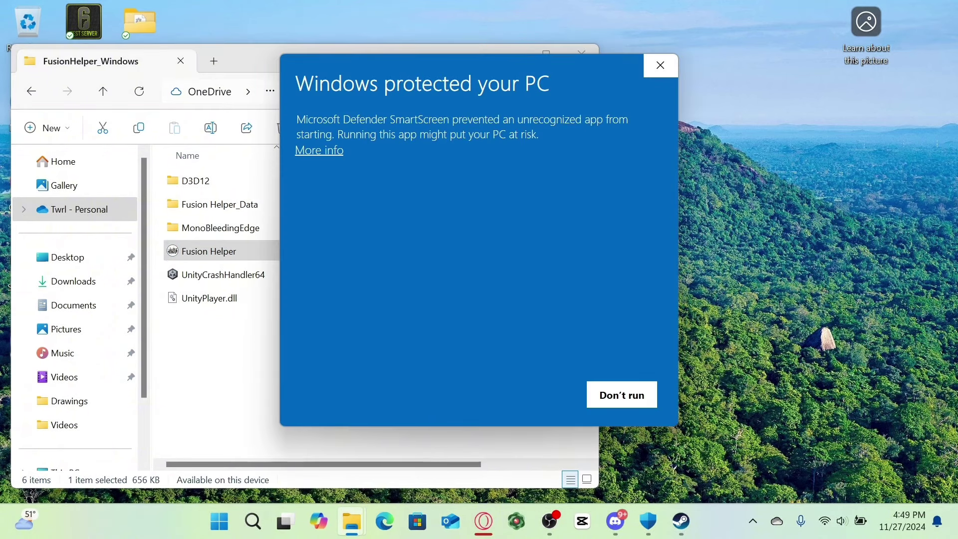
click(320, 150)
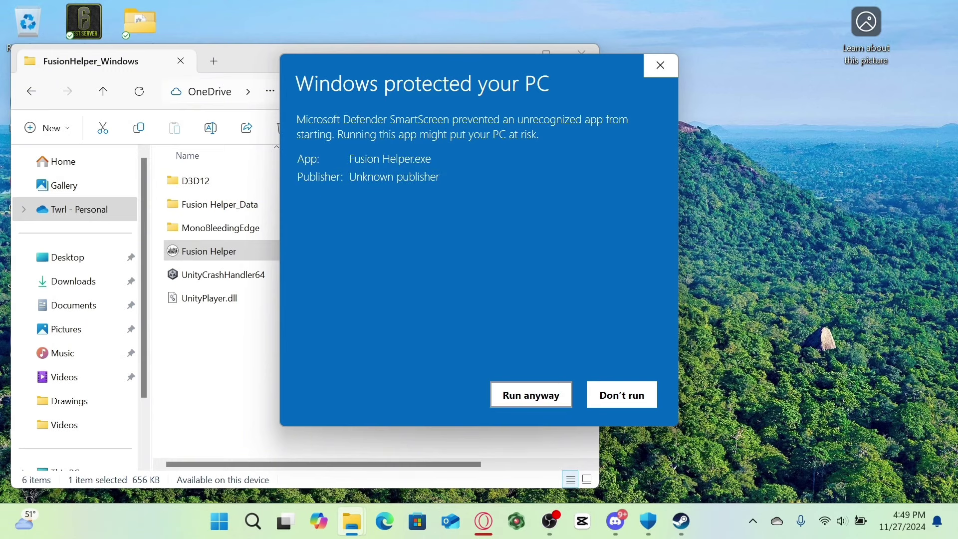
click(532, 395)
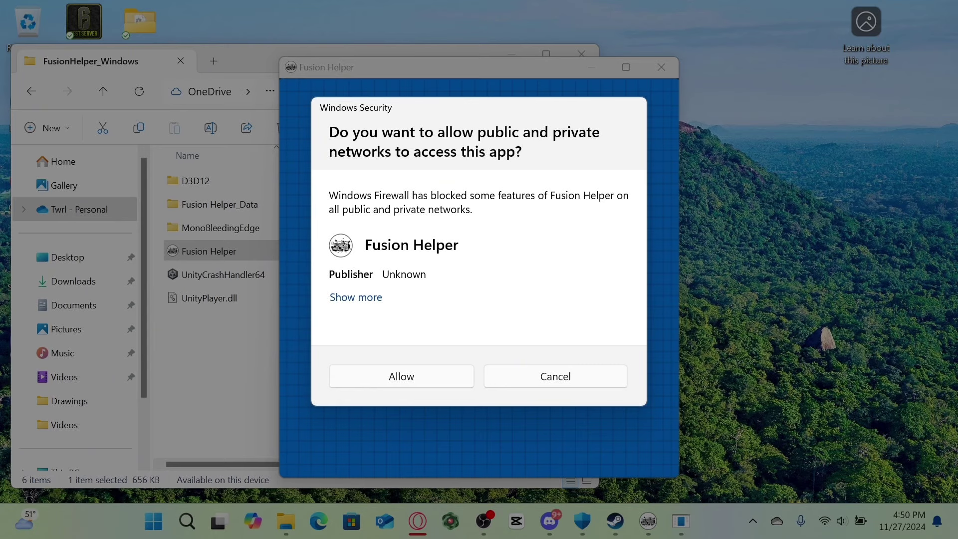
key(Return)
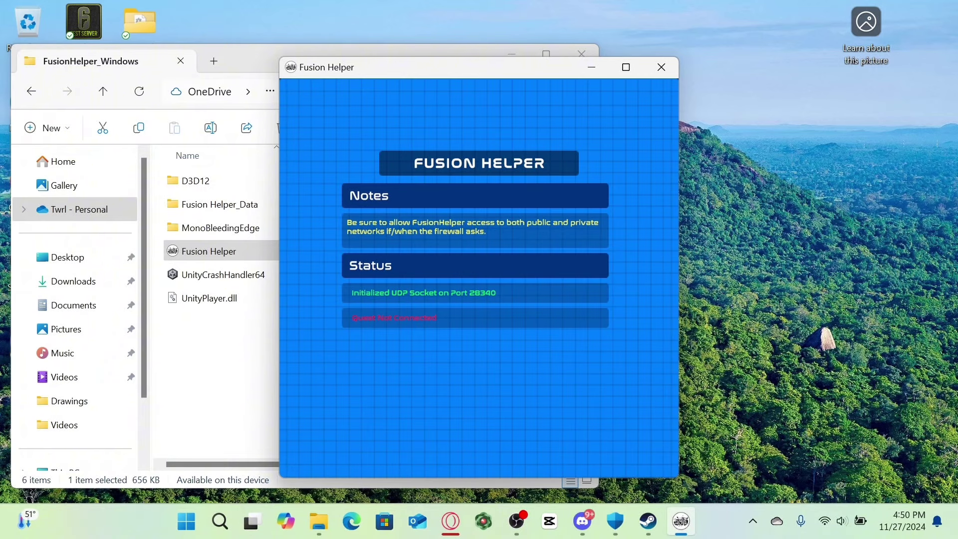
click(626, 67)
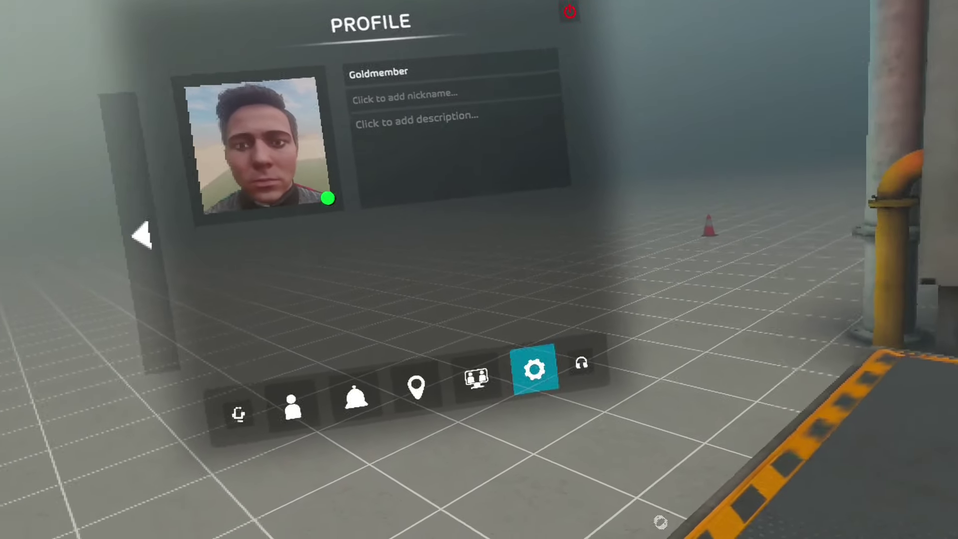
Step: Switch to BONELAB on the Quest and browse the list of Fusion servers in Matchmaking
click(464, 387)
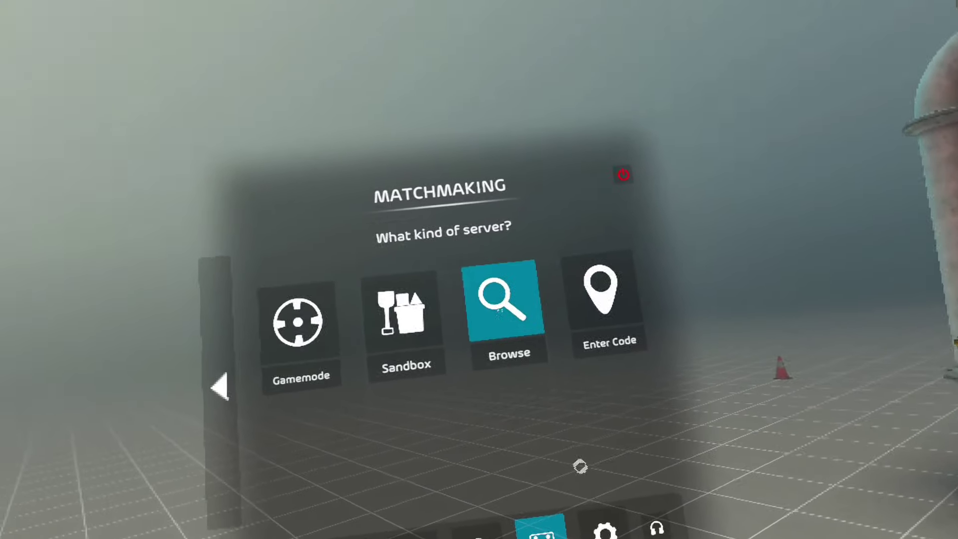
click(450, 304)
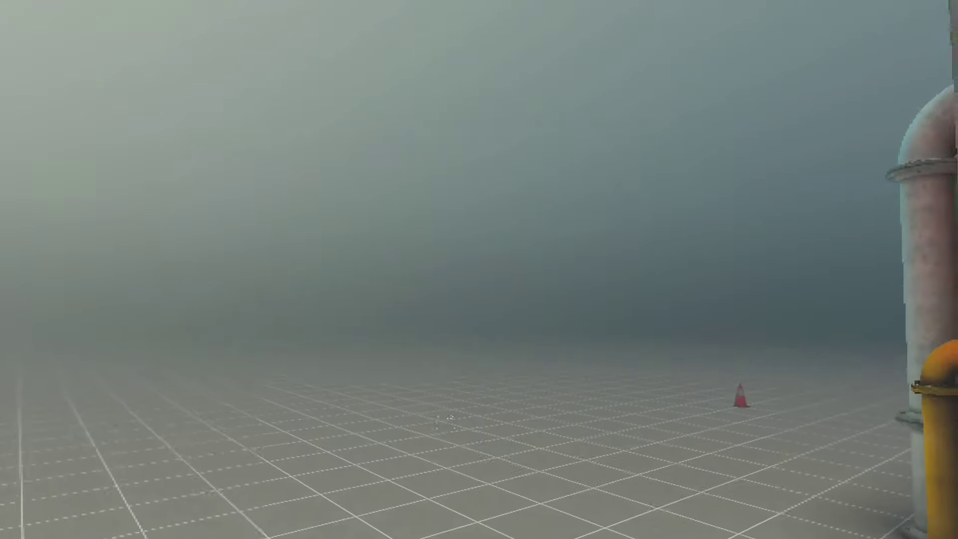
scroll(461, 349, down, 5)
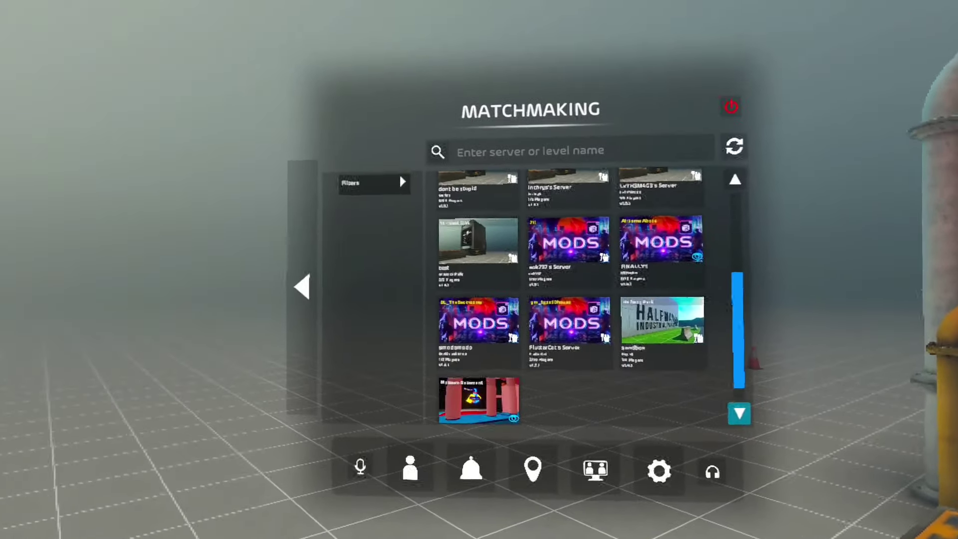
scroll(472, 399, up, 5)
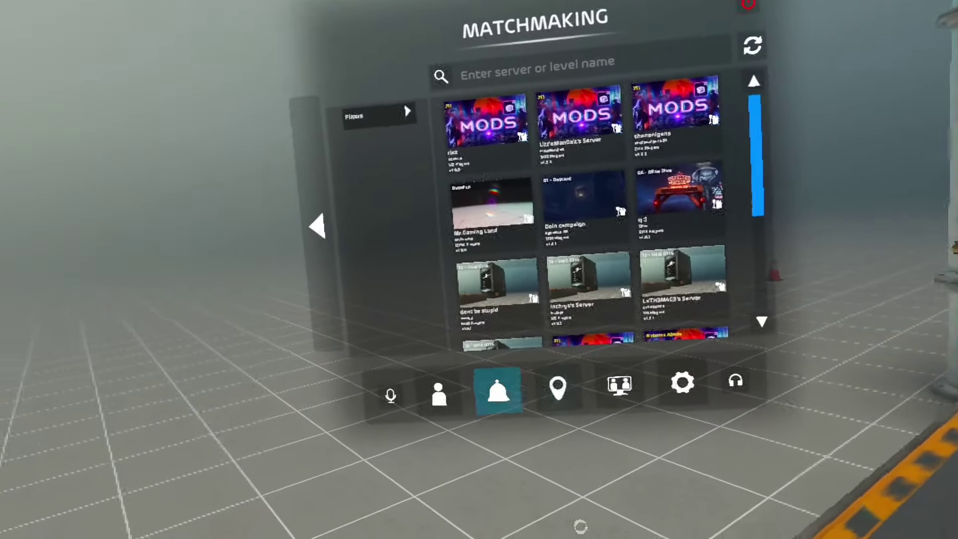
Step: View Fusion's notifications, profile and Location pages
click(498, 392)
click(439, 394)
click(561, 482)
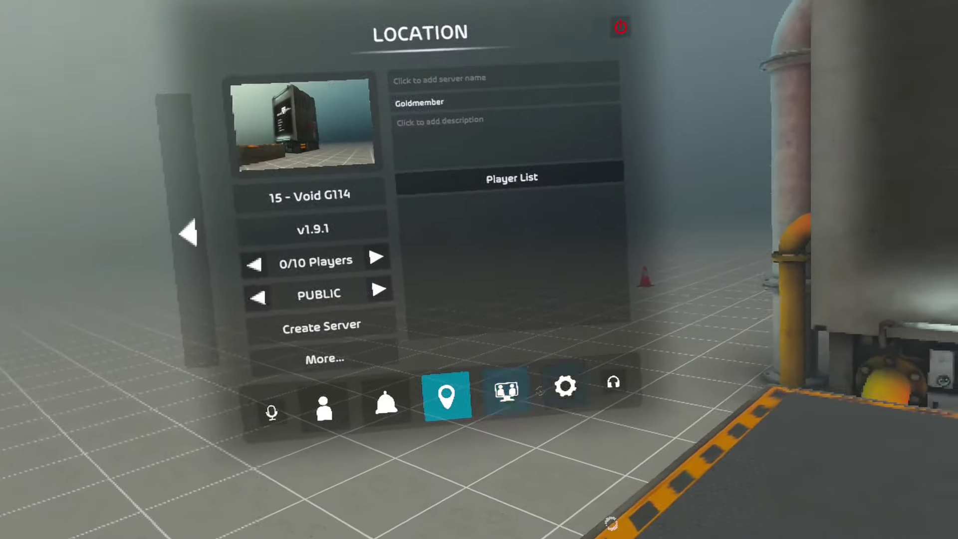
Step: Review Fusion's client settings for NameTag Color, Voice Chat, Input Device and Visuals
click(565, 385)
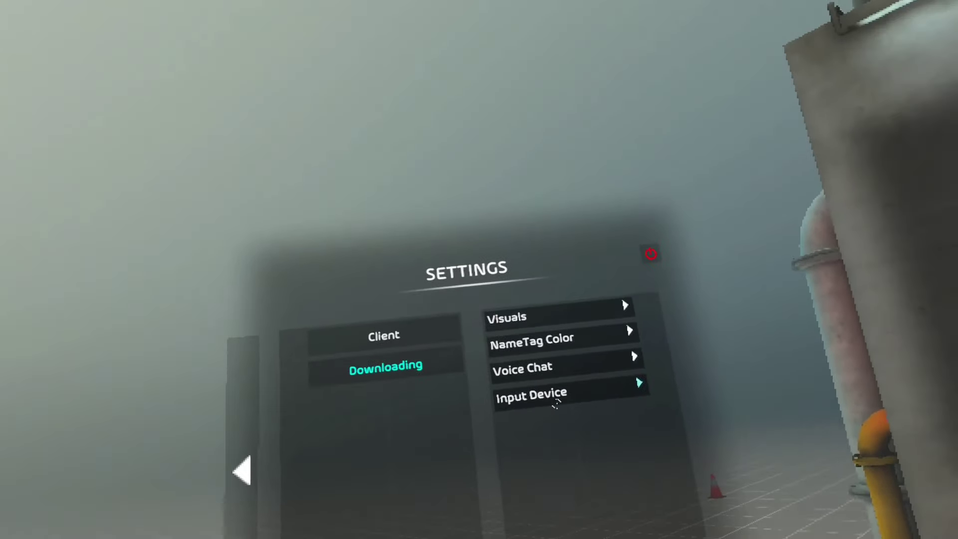
click(599, 339)
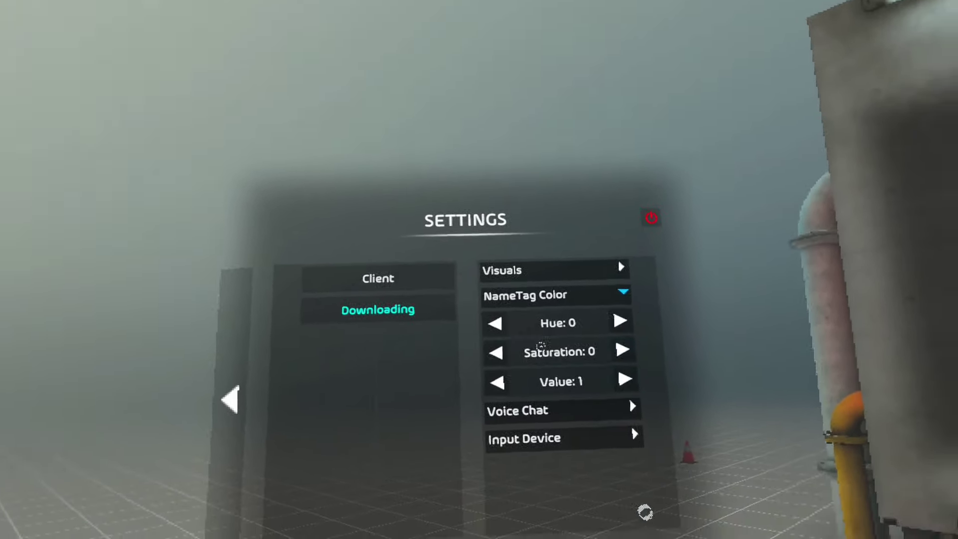
click(572, 303)
click(589, 326)
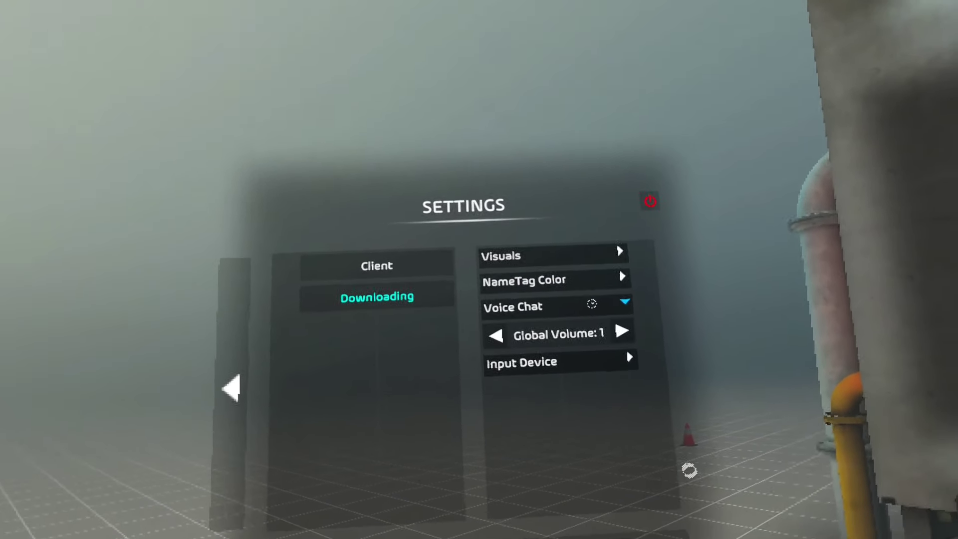
click(619, 310)
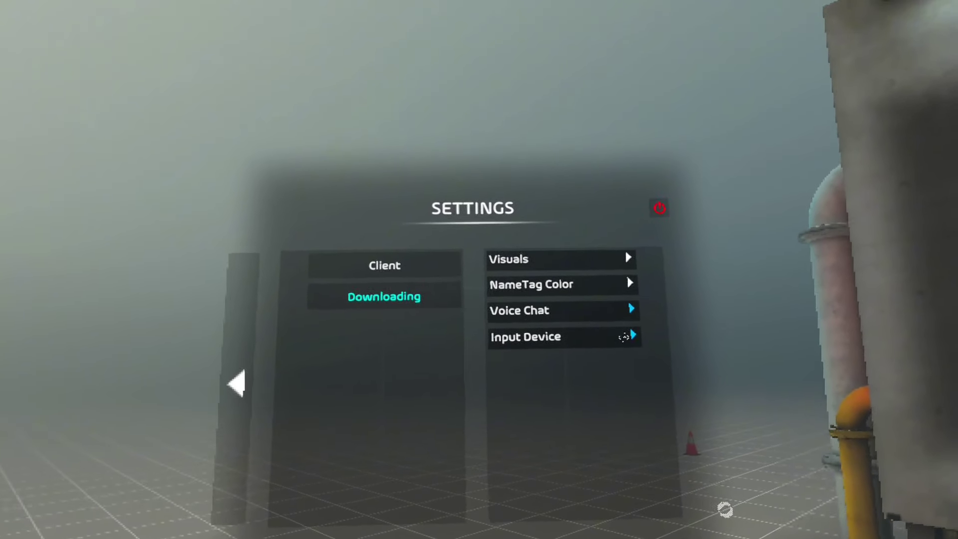
click(620, 337)
click(621, 338)
click(594, 258)
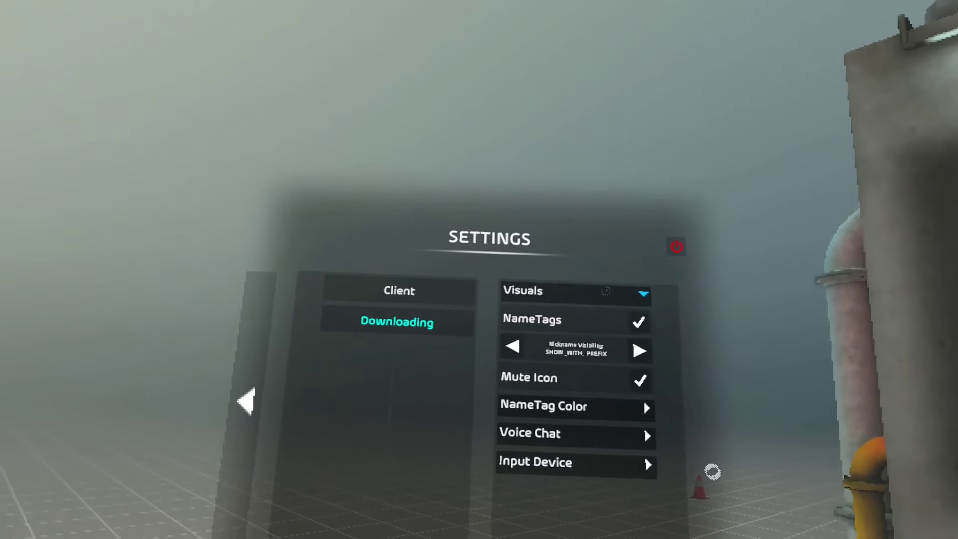
click(550, 292)
Step: Review the General options in Fusion's Downloading settings
click(397, 322)
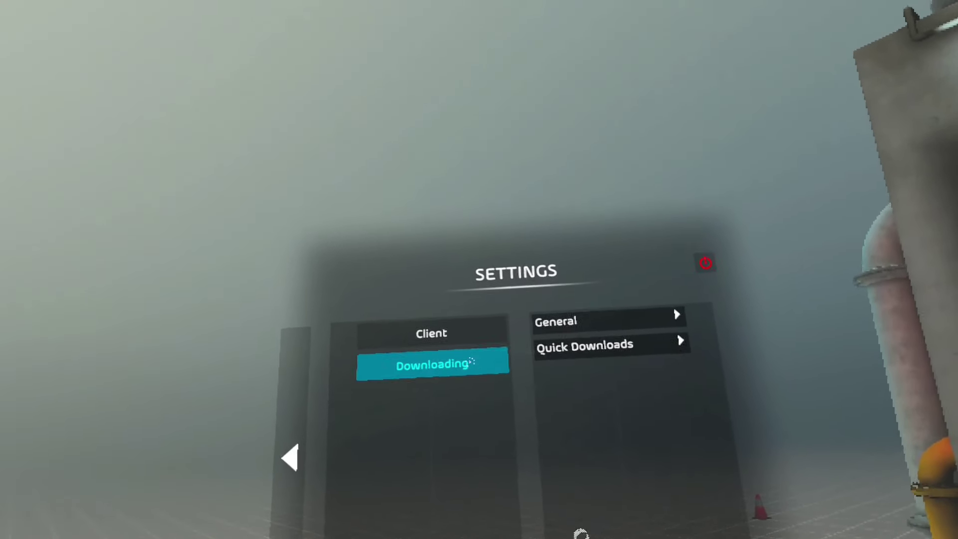
click(579, 323)
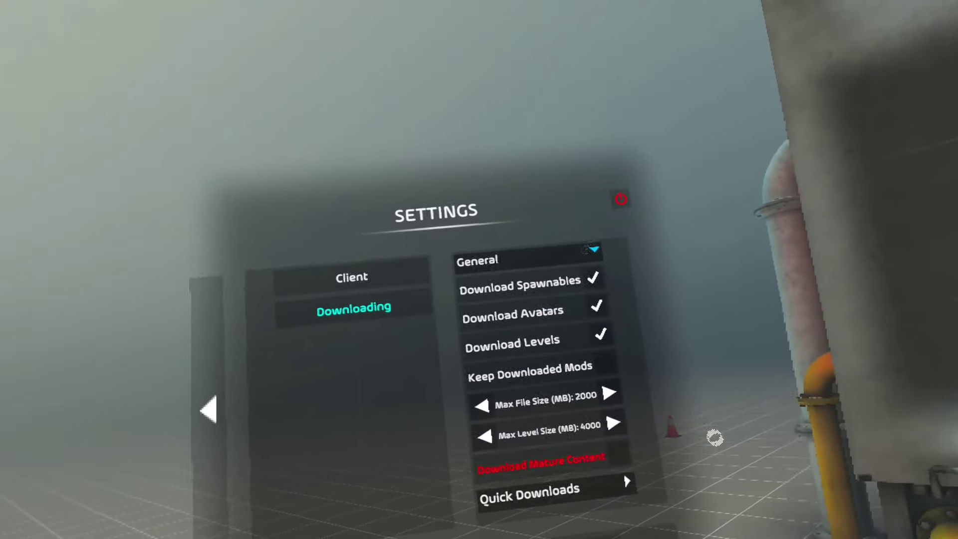
click(607, 170)
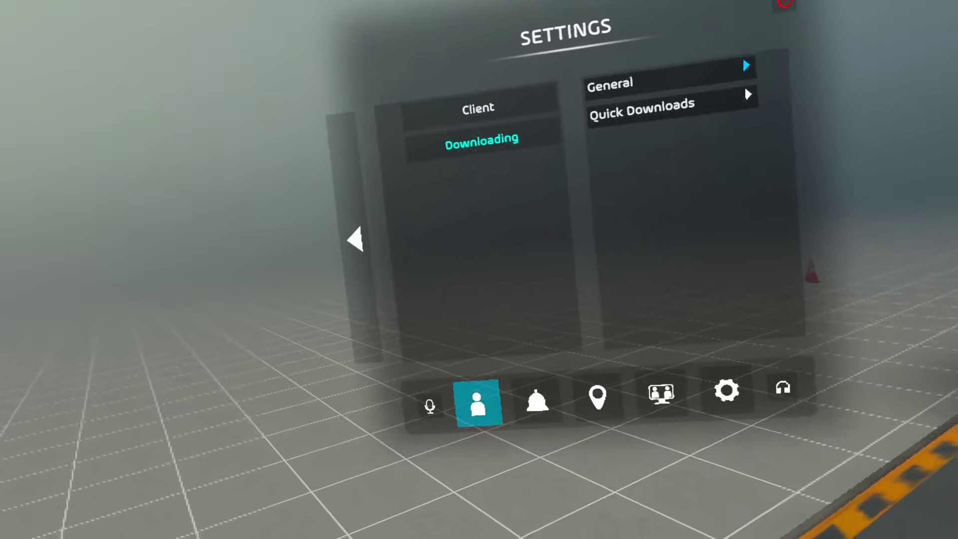
Step: Check the Fusion profile page, and reopen Fusion from the game's preferences after looking at BoneMenu
click(378, 509)
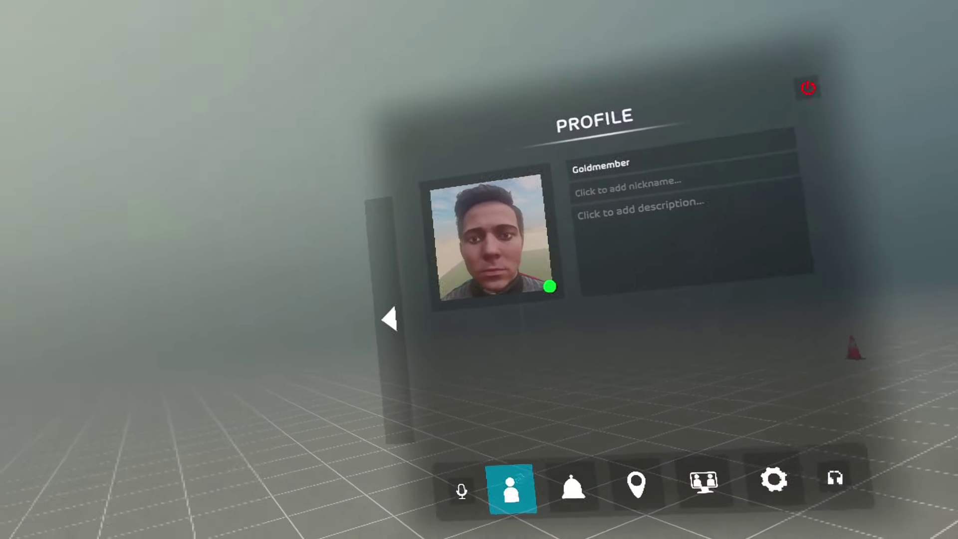
click(443, 416)
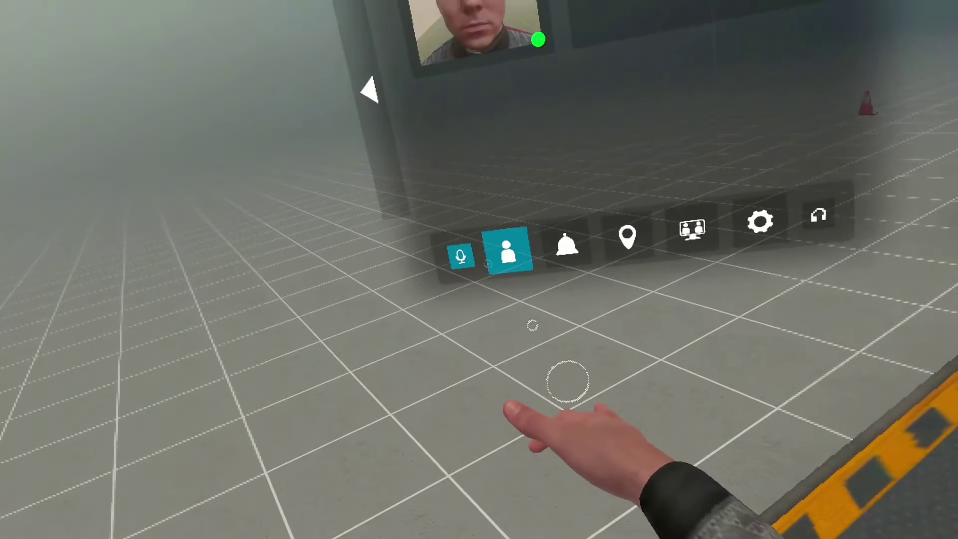
click(545, 274)
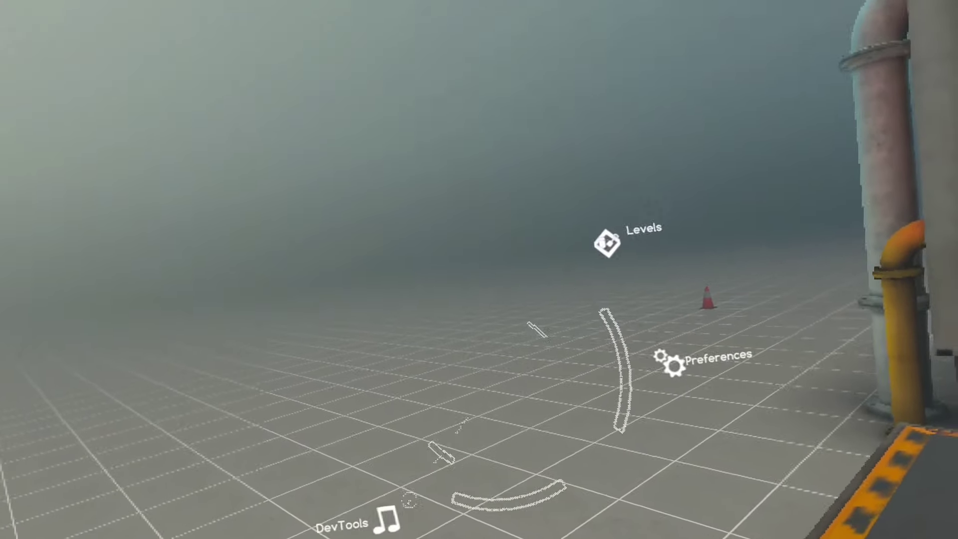
click(708, 357)
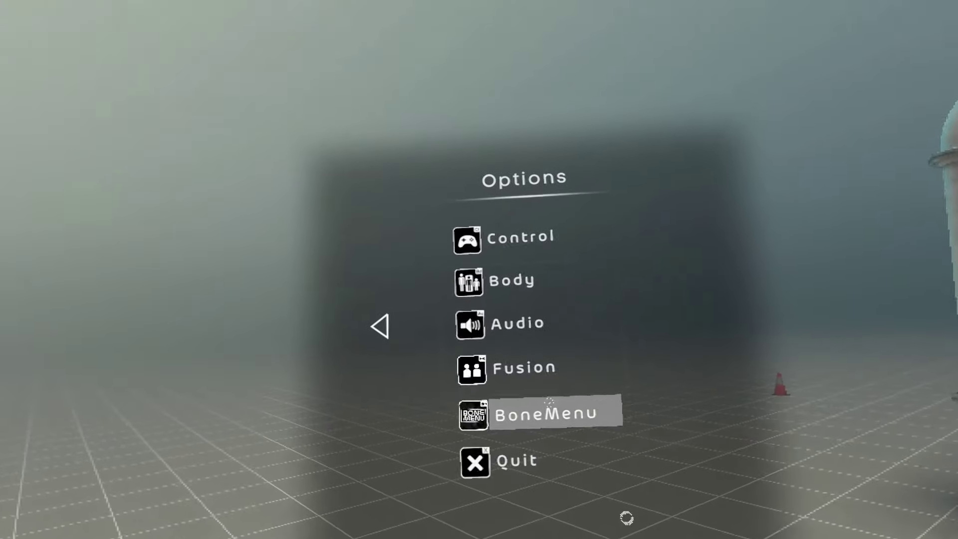
click(553, 413)
click(310, 347)
click(548, 352)
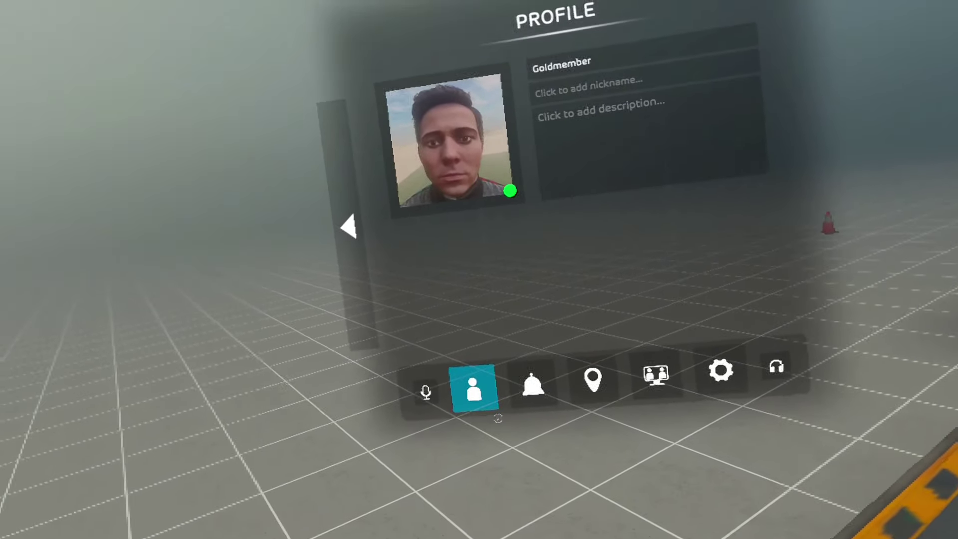
Step: On Fusion's Location page, limit the server to 2 players and name it Burger
click(534, 394)
click(606, 529)
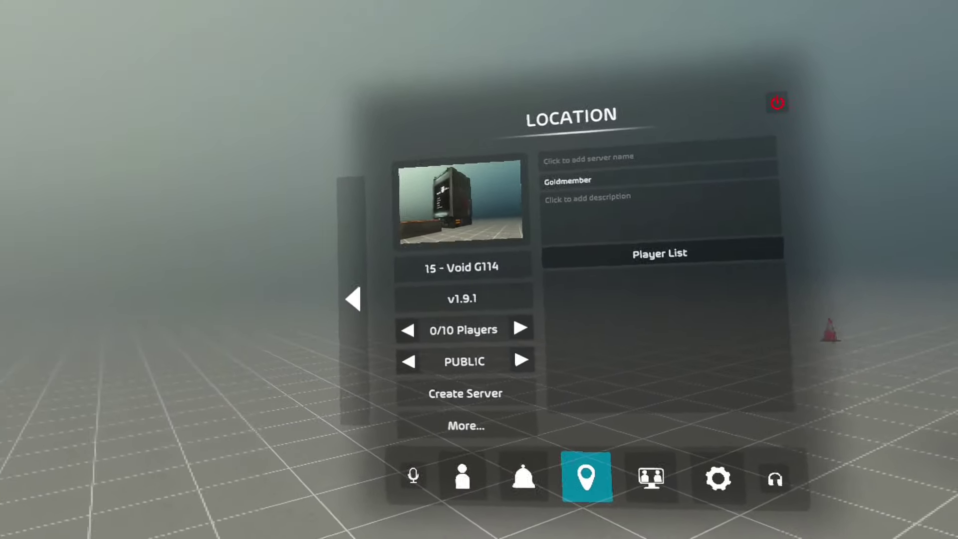
click(512, 378)
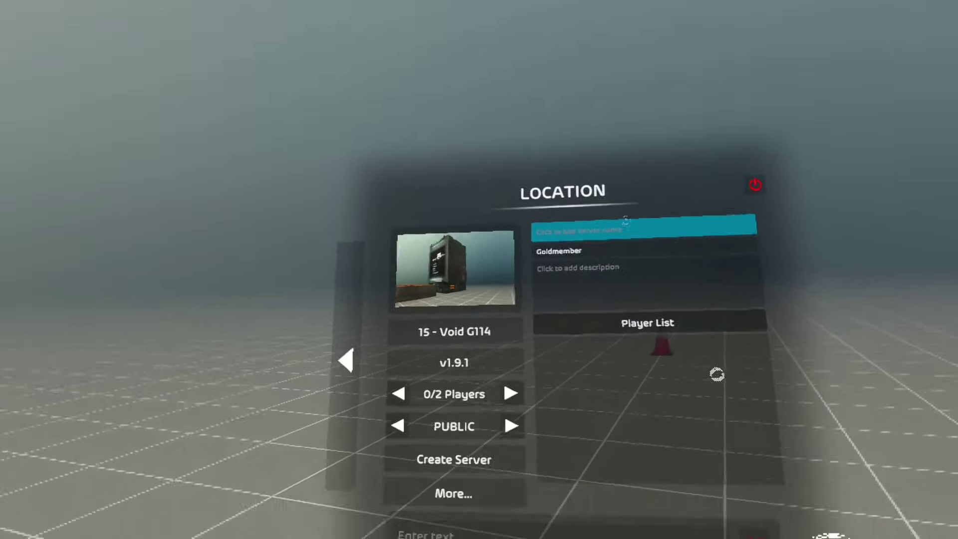
click(626, 220)
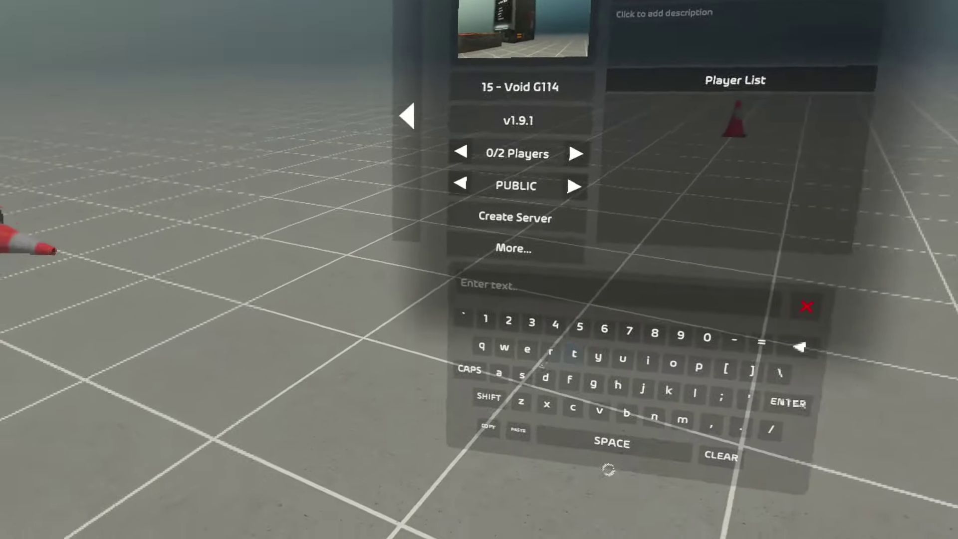
text(Burger)
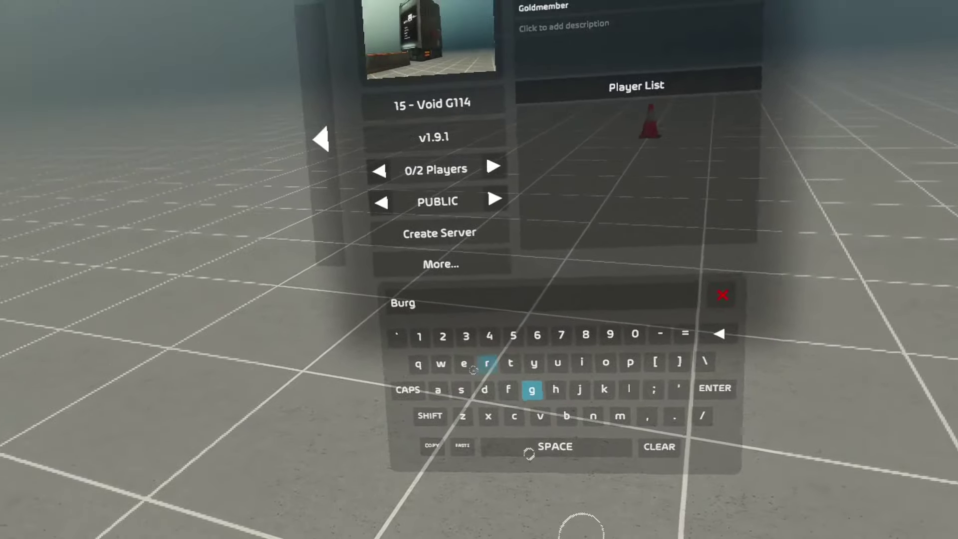
key(Return)
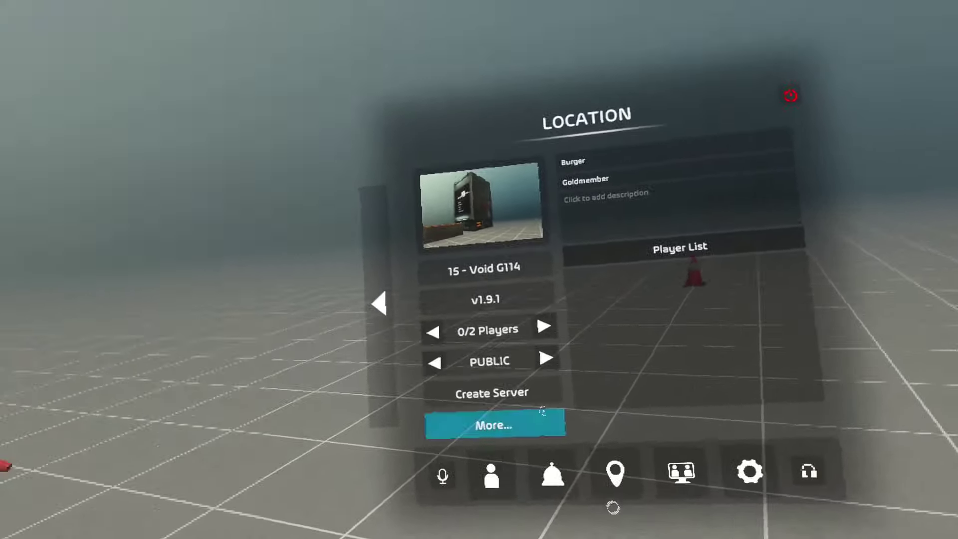